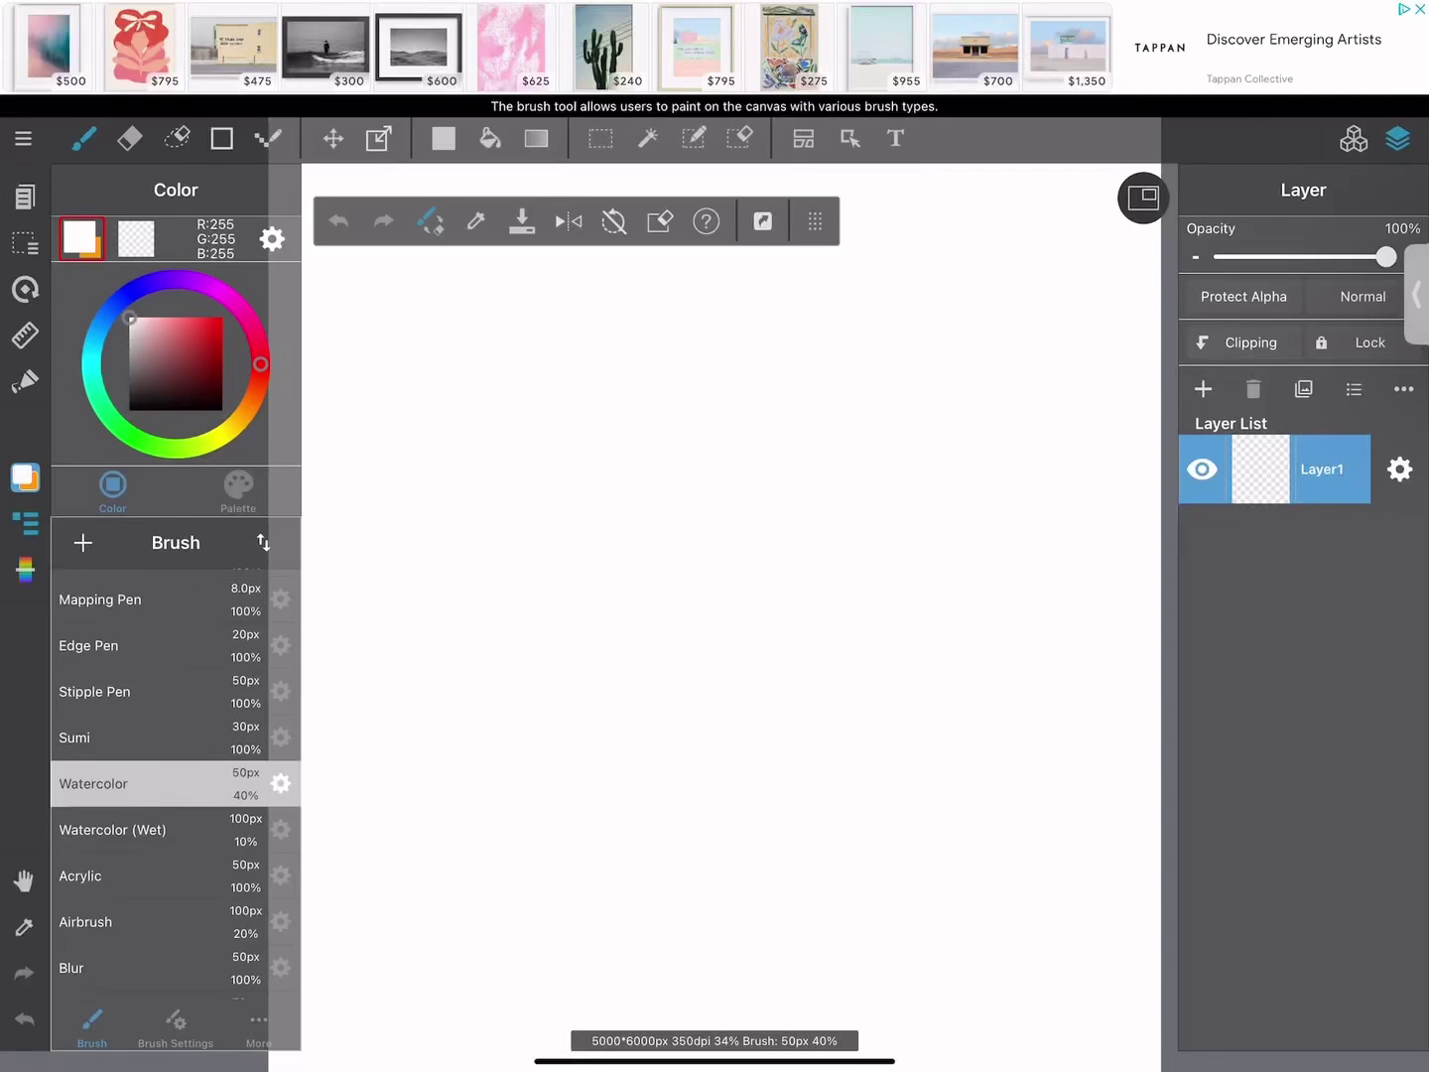
# Pick green and paint a wavy grass line along the bottom, thickening the bottom-right patch
pyautogui.click(151, 445)
pyautogui.click(221, 359)
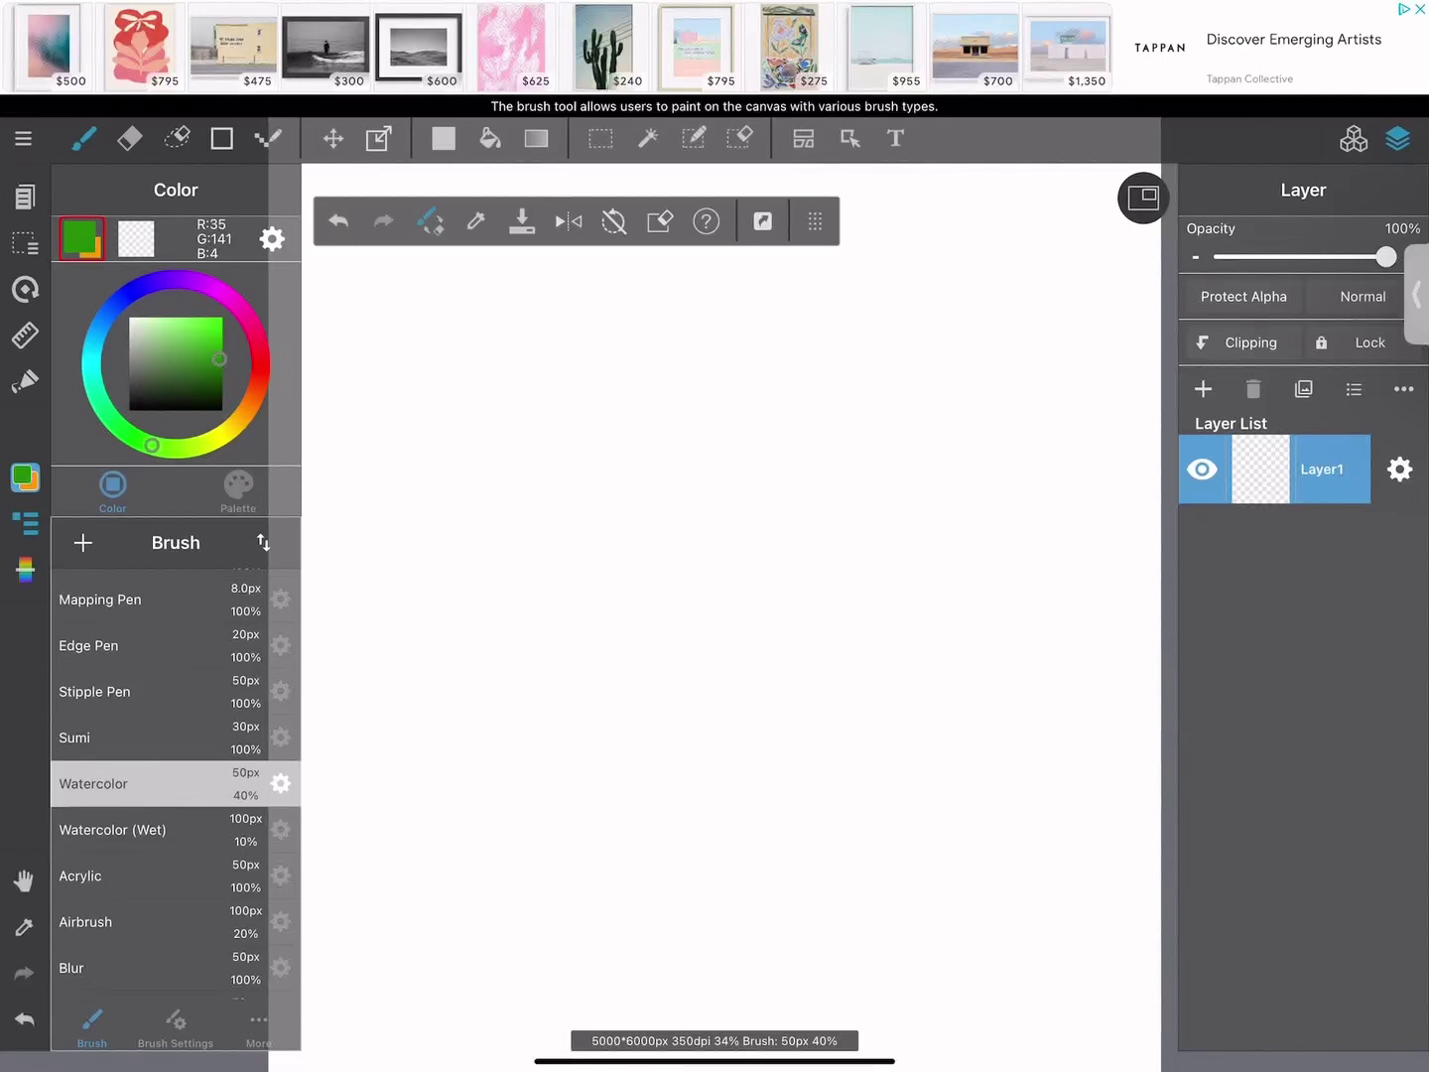
pyautogui.moveTo(312, 959)
pyautogui.mouseDown()
pyautogui.moveTo(602, 947)
pyautogui.moveTo(1081, 876)
pyautogui.moveTo(1159, 919)
pyautogui.moveTo(1148, 996)
pyautogui.mouseUp()
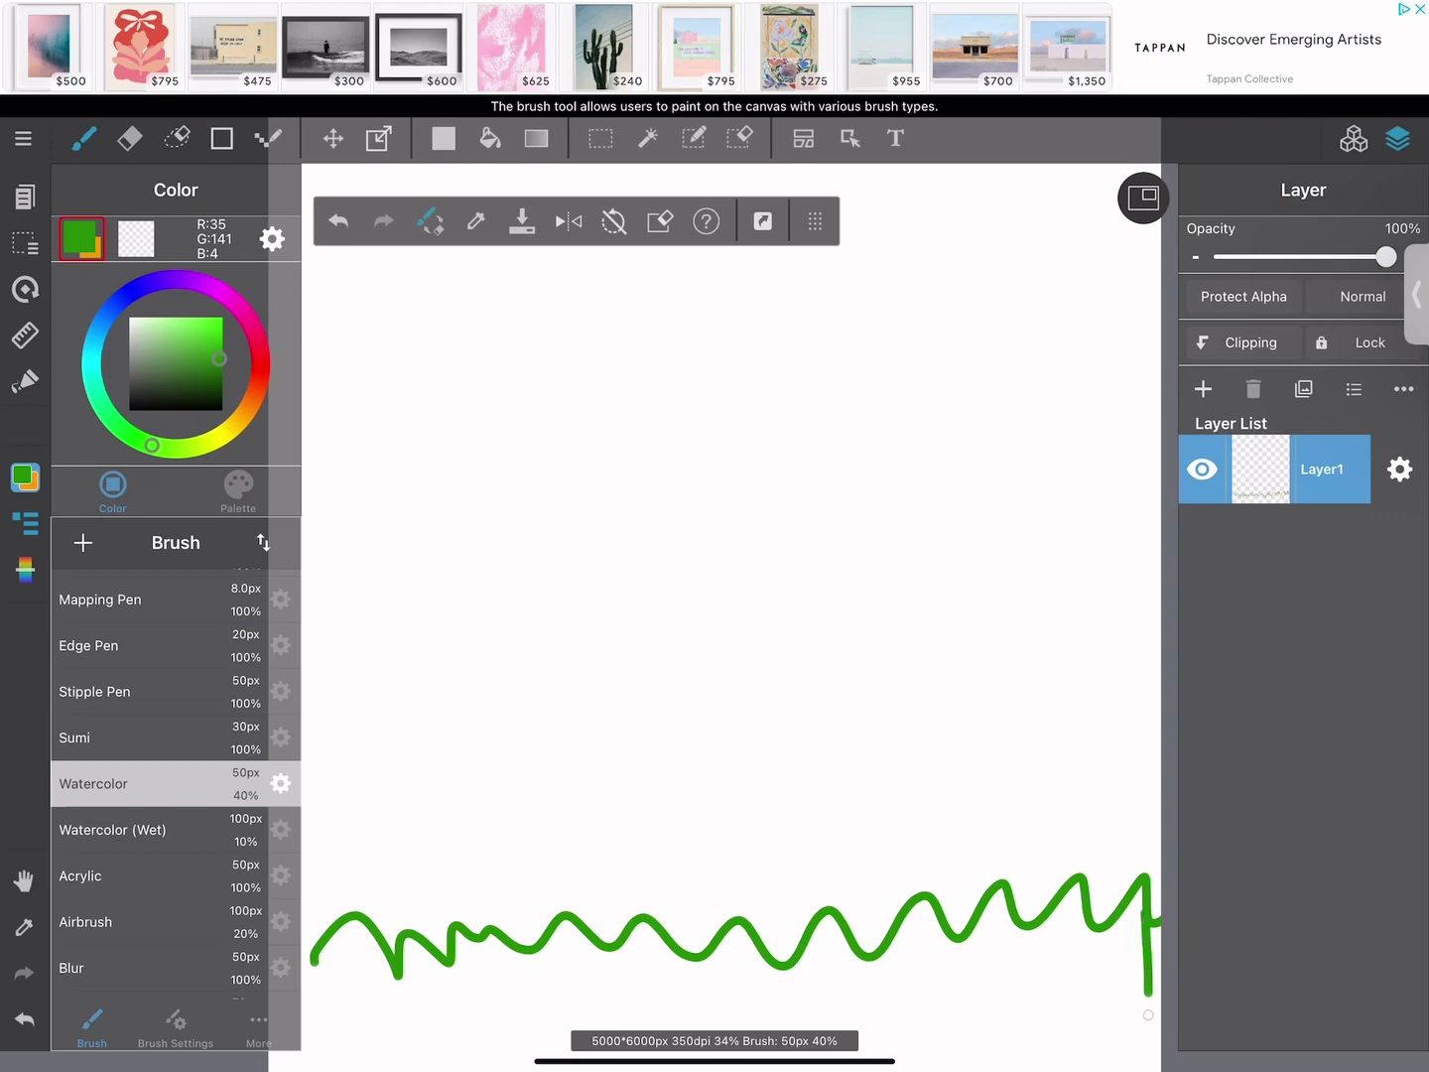
pyautogui.moveTo(1153, 899); pyautogui.dragTo(1149, 1067)
pyautogui.moveTo(1157, 943)
pyautogui.mouseDown()
pyautogui.moveTo(1161, 1067)
pyautogui.moveTo(1132, 1067)
pyautogui.moveTo(1176, 1049)
pyautogui.moveTo(1089, 1064)
pyautogui.mouseUp()
pyautogui.moveTo(1126, 980)
pyautogui.mouseDown()
pyautogui.moveTo(1096, 1058)
pyautogui.moveTo(1140, 911)
pyautogui.mouseUp()
pyautogui.moveTo(1112, 968); pyautogui.dragTo(1128, 923)
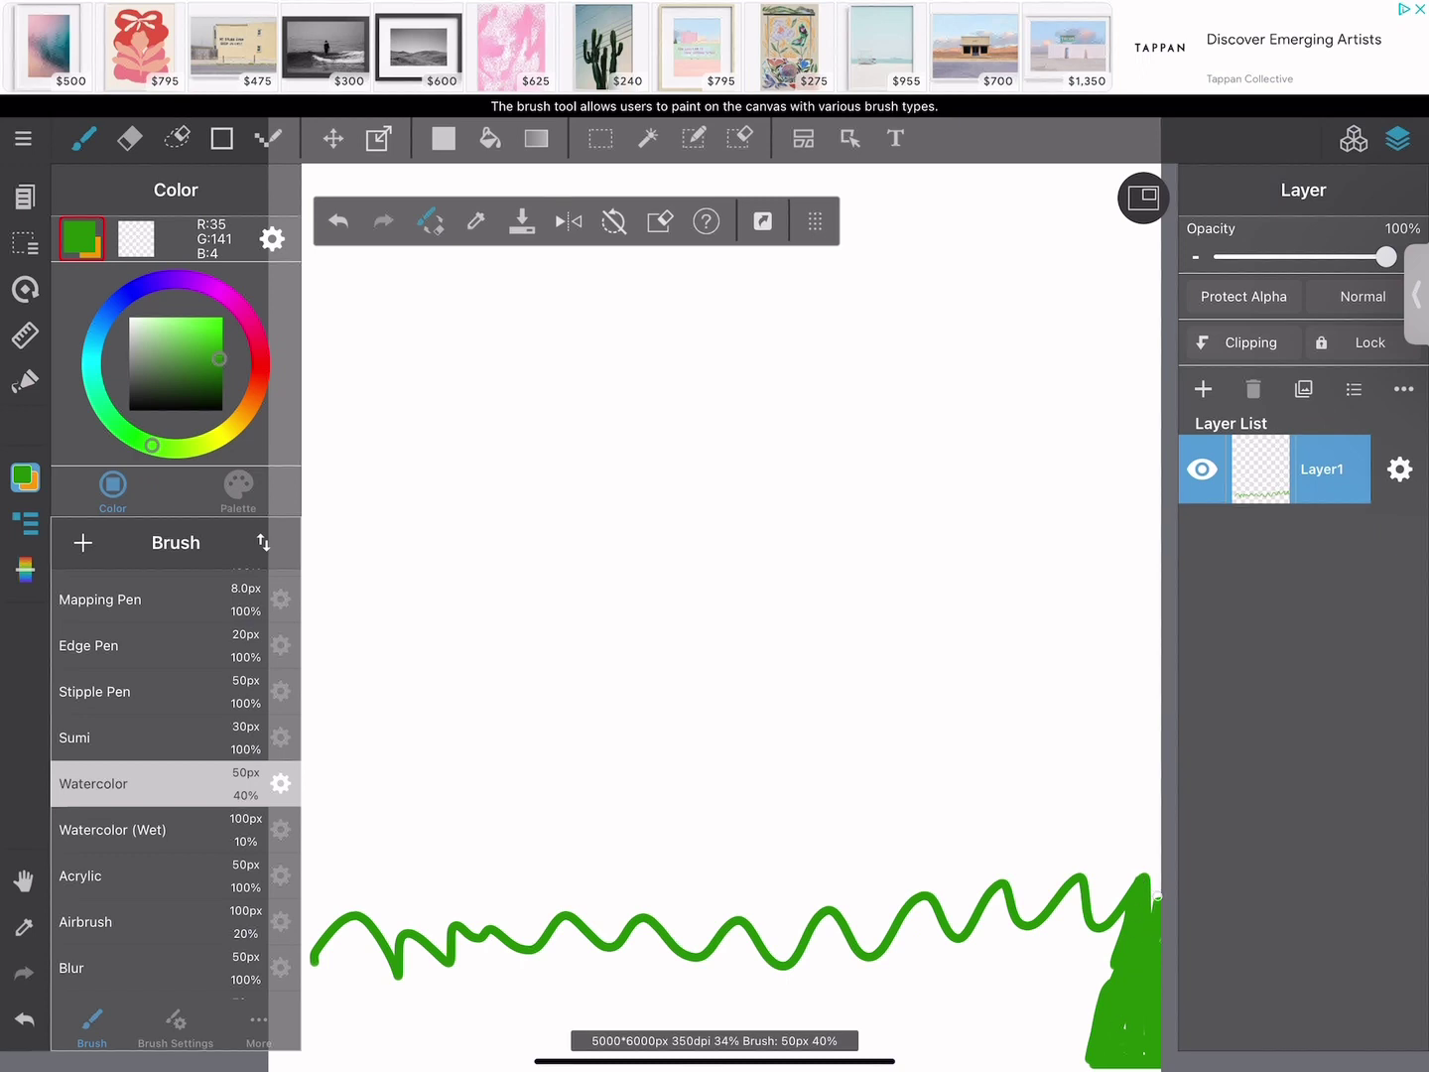
pyautogui.moveTo(1105, 959)
pyautogui.mouseDown()
pyautogui.moveTo(874, 978)
pyautogui.moveTo(794, 957)
pyautogui.moveTo(818, 961)
pyautogui.moveTo(915, 902)
pyautogui.moveTo(928, 953)
pyautogui.moveTo(935, 858)
pyautogui.mouseUp()
# Paint green hill shapes along the grass and fill the white gaps under the arches
pyautogui.click(129, 138)
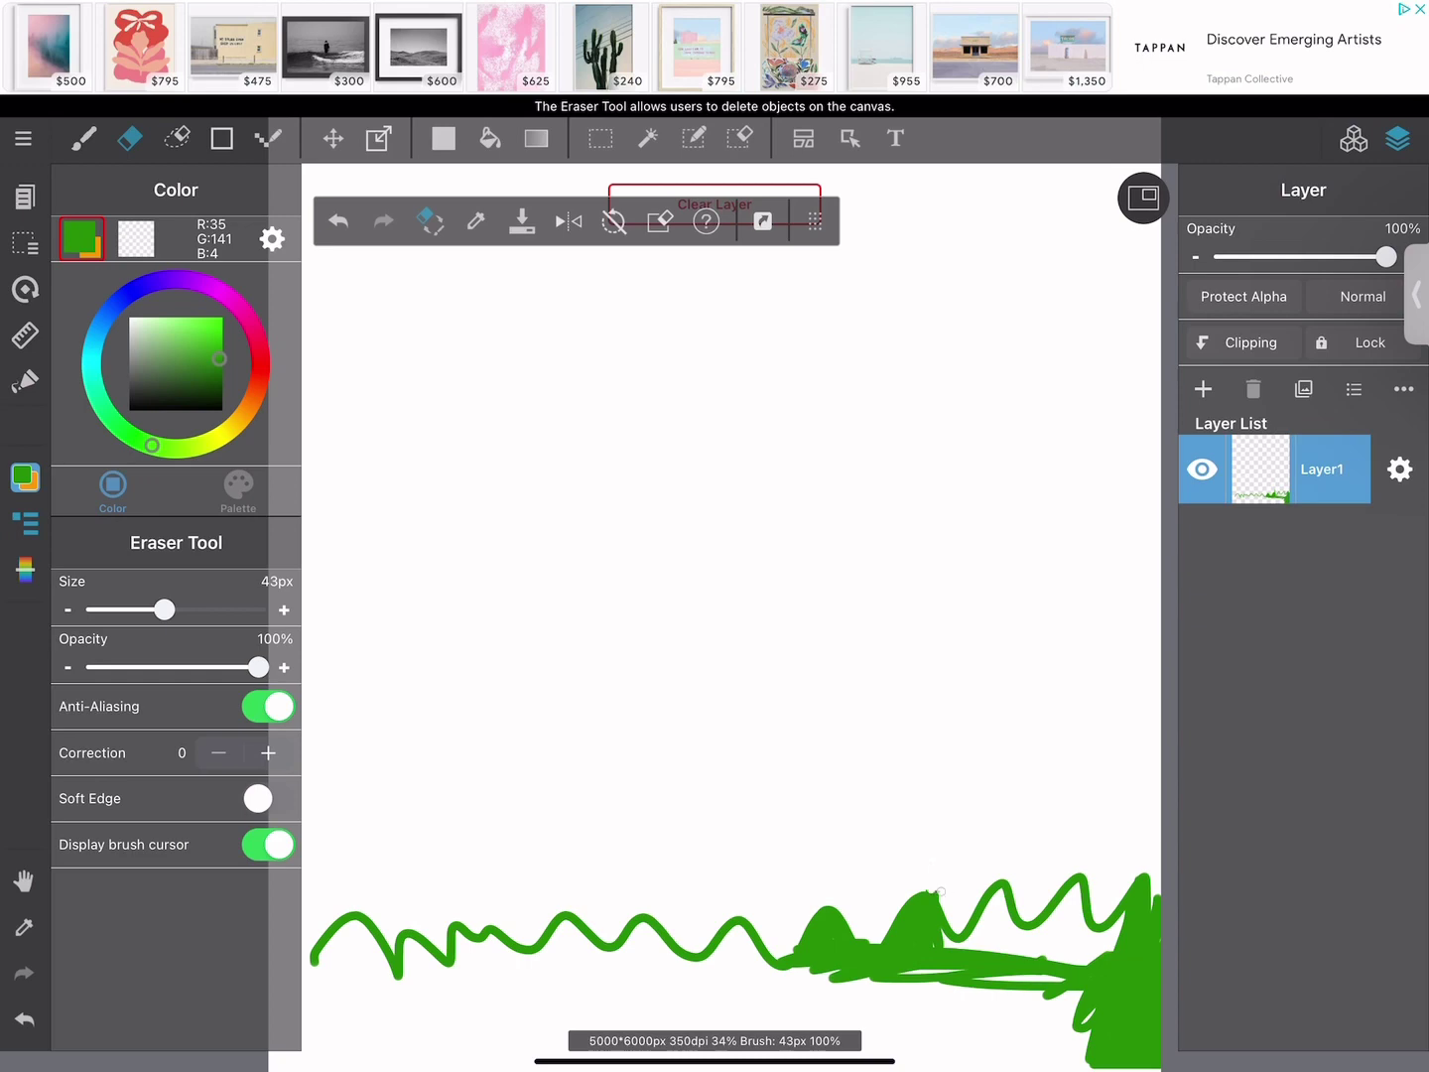
pyautogui.click(83, 138)
pyautogui.moveTo(1001, 905)
pyautogui.mouseDown()
pyautogui.moveTo(959, 948)
pyautogui.moveTo(1008, 903)
pyautogui.moveTo(1037, 918)
pyautogui.moveTo(1080, 879)
pyautogui.moveTo(1070, 955)
pyautogui.moveTo(987, 982)
pyautogui.mouseUp()
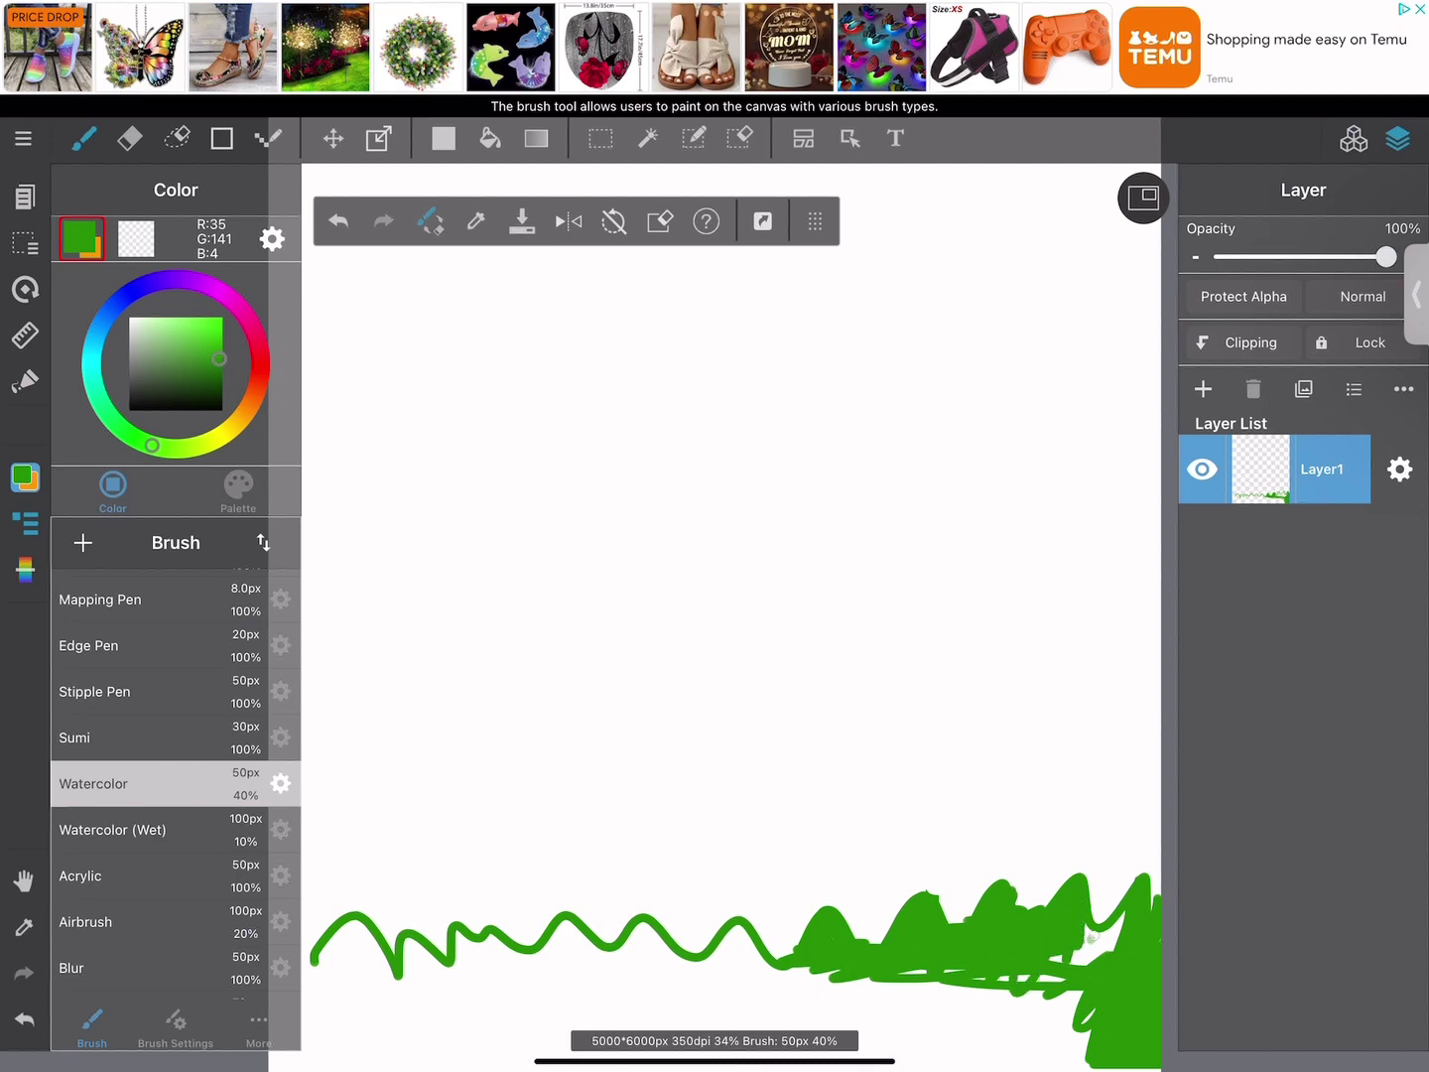
pyautogui.moveTo(1092, 939)
pyautogui.mouseDown()
pyautogui.moveTo(938, 1042)
pyautogui.moveTo(1091, 1062)
pyautogui.moveTo(893, 1047)
pyautogui.moveTo(1087, 1012)
pyautogui.moveTo(1082, 993)
pyautogui.moveTo(864, 1000)
pyautogui.moveTo(1116, 992)
pyautogui.mouseUp()
pyautogui.moveTo(977, 1014)
pyautogui.mouseDown()
pyautogui.moveTo(555, 997)
pyautogui.moveTo(273, 1010)
pyautogui.moveTo(784, 1037)
pyautogui.moveTo(475, 1017)
pyautogui.moveTo(566, 1042)
pyautogui.moveTo(307, 1022)
pyautogui.moveTo(273, 1027)
pyautogui.moveTo(267, 1064)
pyautogui.moveTo(501, 1032)
pyautogui.moveTo(305, 1060)
pyautogui.moveTo(437, 1064)
pyautogui.moveTo(361, 1038)
pyautogui.moveTo(833, 1054)
pyautogui.moveTo(793, 1040)
pyautogui.mouseUp()
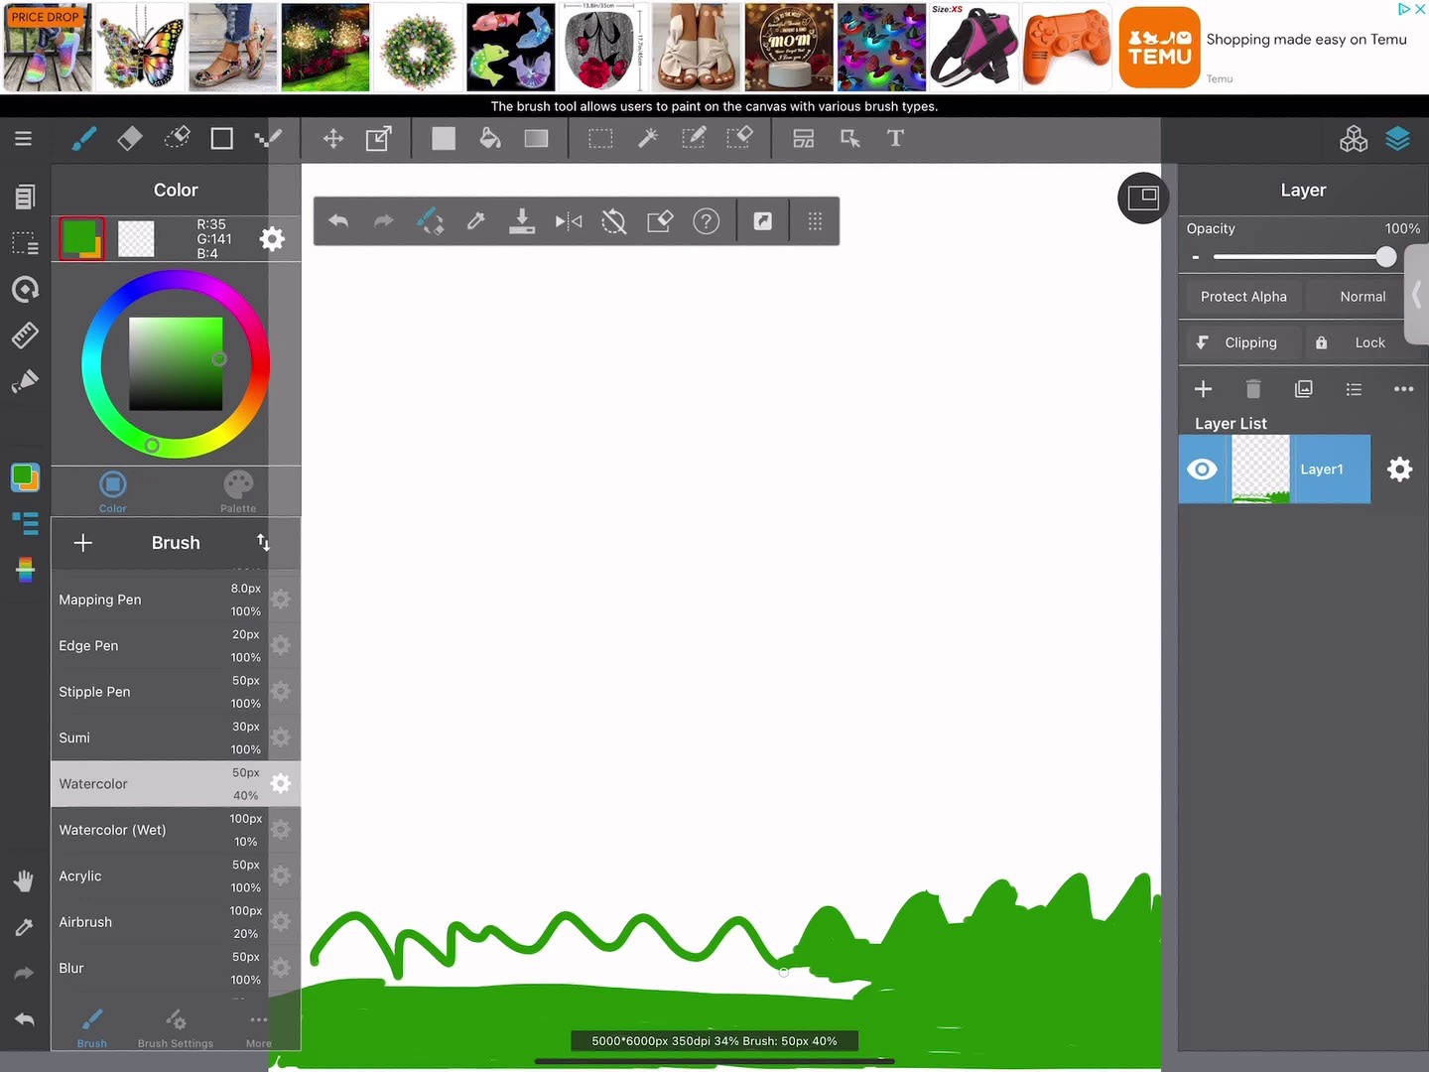
pyautogui.moveTo(784, 972)
pyautogui.mouseDown()
pyautogui.moveTo(754, 988)
pyautogui.moveTo(826, 990)
pyautogui.moveTo(755, 959)
pyautogui.moveTo(636, 985)
pyautogui.moveTo(288, 987)
pyautogui.moveTo(328, 971)
pyautogui.moveTo(308, 955)
pyautogui.moveTo(338, 987)
pyautogui.moveTo(383, 938)
pyautogui.moveTo(588, 979)
pyautogui.mouseUp()
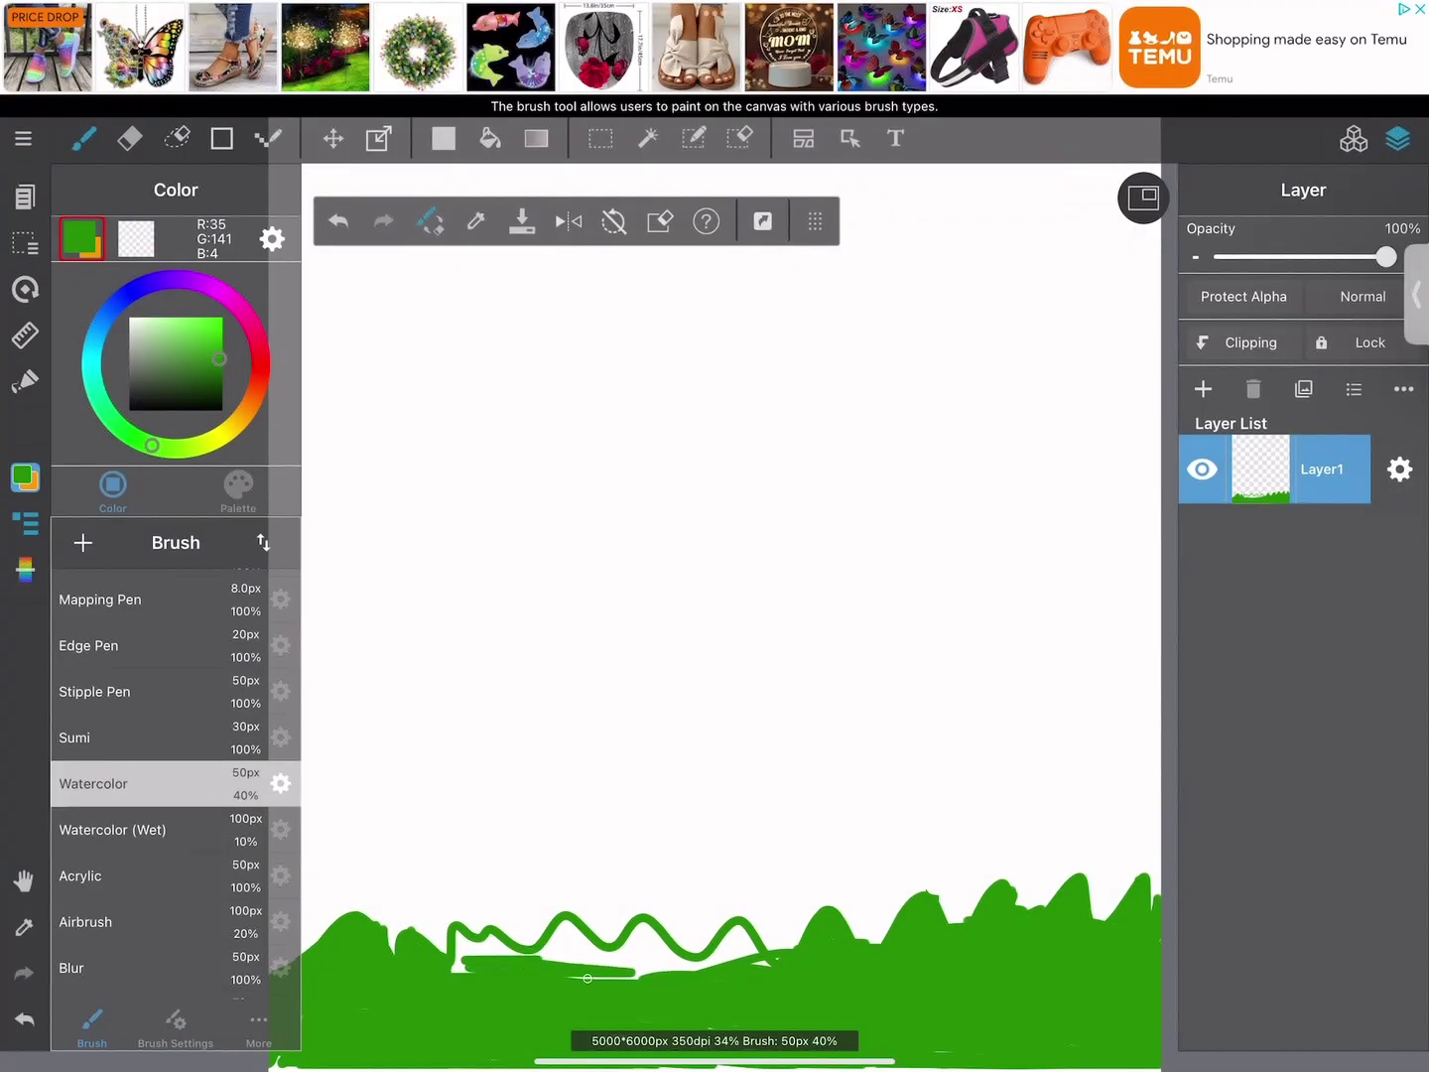
pyautogui.moveTo(462, 969)
pyautogui.mouseDown()
pyautogui.moveTo(495, 944)
pyautogui.moveTo(765, 983)
pyautogui.moveTo(739, 950)
pyautogui.moveTo(551, 955)
pyautogui.moveTo(606, 938)
pyautogui.moveTo(534, 961)
pyautogui.mouseUp()
pyautogui.moveTo(640, 943)
pyautogui.mouseDown()
pyautogui.moveTo(647, 924)
pyautogui.moveTo(705, 951)
pyautogui.mouseUp()
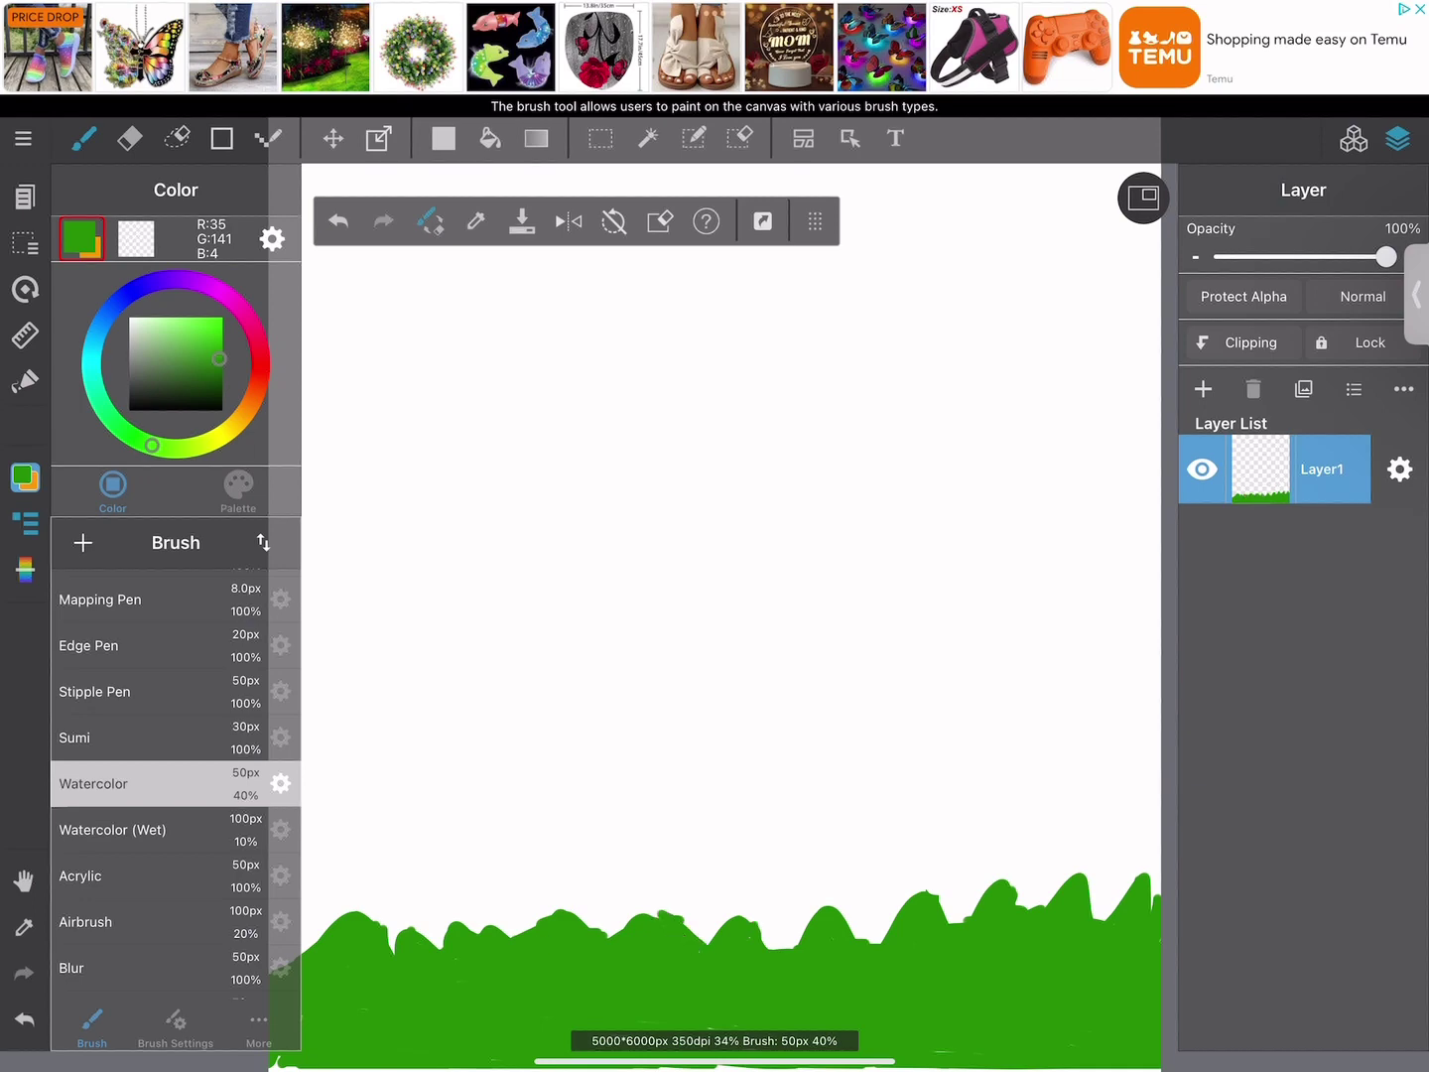
# In orange, outline the cat's back, head and legs down to the grass, undoing a stray scribble
pyautogui.click(255, 400)
pyautogui.click(221, 318)
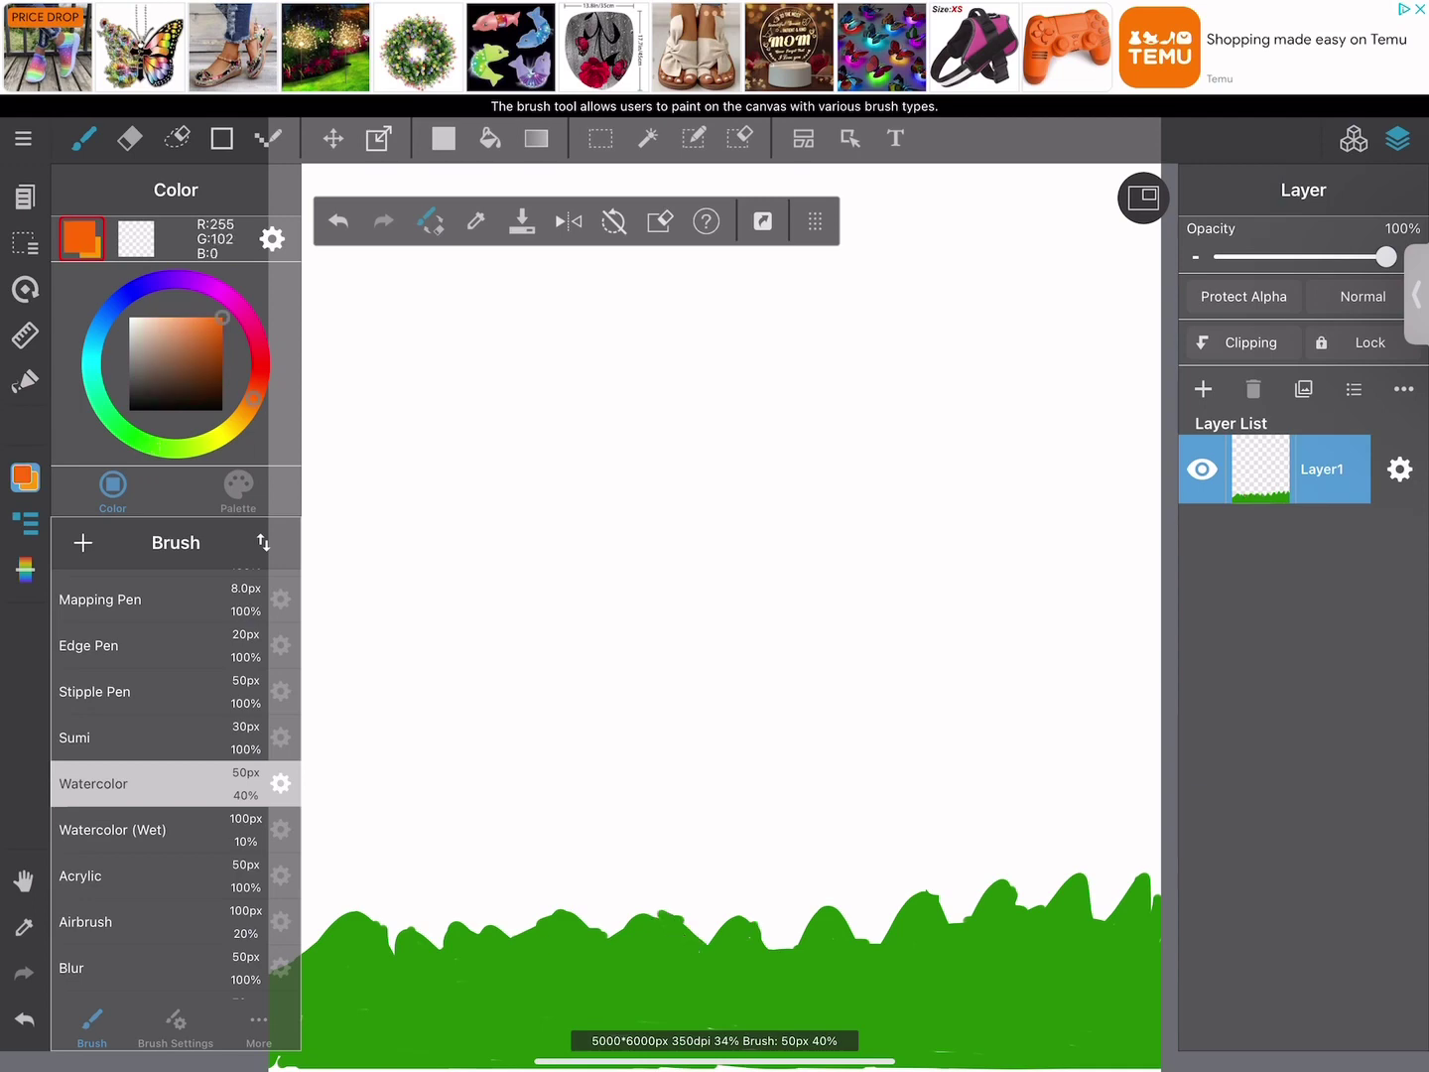
pyautogui.moveTo(536, 778)
pyautogui.mouseDown()
pyautogui.moveTo(717, 749)
pyautogui.moveTo(706, 638)
pyautogui.moveTo(783, 487)
pyautogui.moveTo(870, 494)
pyautogui.moveTo(898, 610)
pyautogui.moveTo(825, 812)
pyautogui.moveTo(458, 779)
pyautogui.moveTo(428, 764)
pyautogui.moveTo(513, 708)
pyautogui.moveTo(487, 760)
pyautogui.moveTo(500, 918)
pyautogui.moveTo(536, 812)
pyautogui.moveTo(635, 905)
pyautogui.moveTo(625, 799)
pyautogui.mouseUp()
pyautogui.moveTo(683, 799)
pyautogui.mouseDown()
pyautogui.moveTo(683, 824)
pyautogui.moveTo(716, 824)
pyautogui.moveTo(711, 806)
pyautogui.mouseUp()
pyautogui.moveTo(800, 816)
pyautogui.mouseDown()
pyautogui.moveTo(859, 882)
pyautogui.moveTo(826, 800)
pyautogui.mouseUp()
pyautogui.moveTo(799, 635); pyautogui.dragTo(755, 764)
pyautogui.hotkey('ctrl', 'z')
# Fill the cat's chest, neck and both ears solid orange up to the face edge
pyautogui.moveTo(792, 674)
pyautogui.mouseDown()
pyautogui.moveTo(782, 724)
pyautogui.moveTo(824, 695)
pyautogui.moveTo(737, 719)
pyautogui.mouseUp()
pyautogui.moveTo(817, 674)
pyautogui.mouseDown()
pyautogui.moveTo(823, 660)
pyautogui.moveTo(784, 656)
pyautogui.moveTo(819, 635)
pyautogui.moveTo(740, 655)
pyautogui.moveTo(888, 610)
pyautogui.moveTo(750, 622)
pyautogui.moveTo(772, 630)
pyautogui.mouseUp()
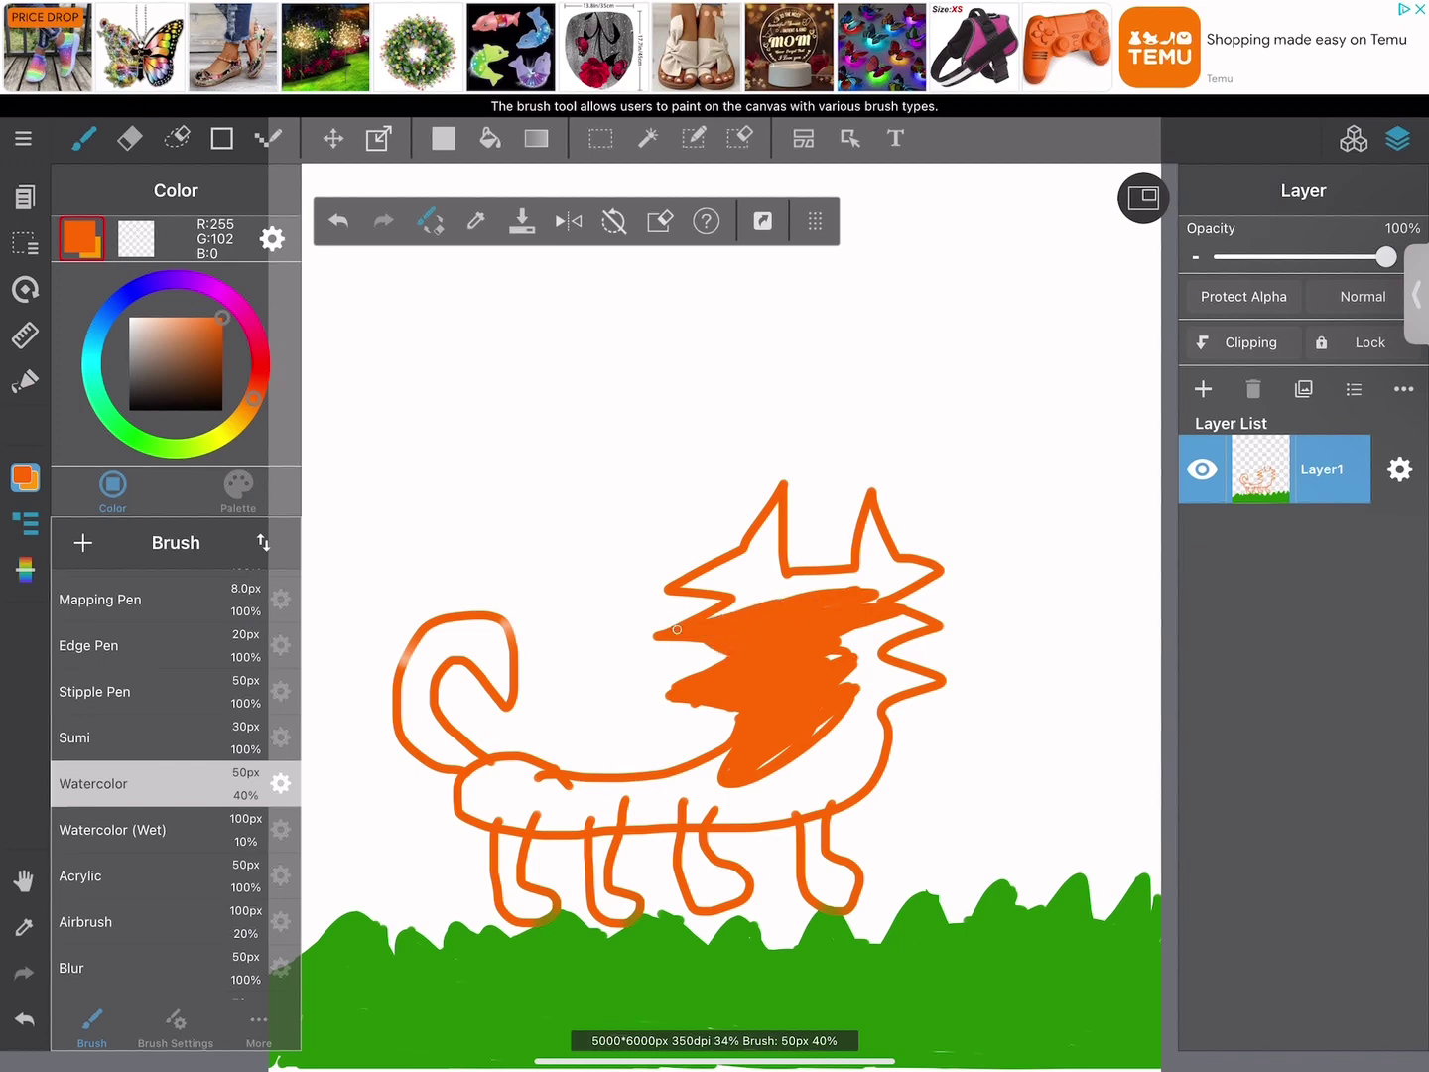
pyautogui.moveTo(677, 630)
pyautogui.mouseDown()
pyautogui.moveTo(804, 588)
pyautogui.moveTo(769, 516)
pyautogui.moveTo(775, 556)
pyautogui.moveTo(791, 484)
pyautogui.moveTo(768, 603)
pyautogui.moveTo(733, 577)
pyautogui.moveTo(681, 583)
pyautogui.mouseUp()
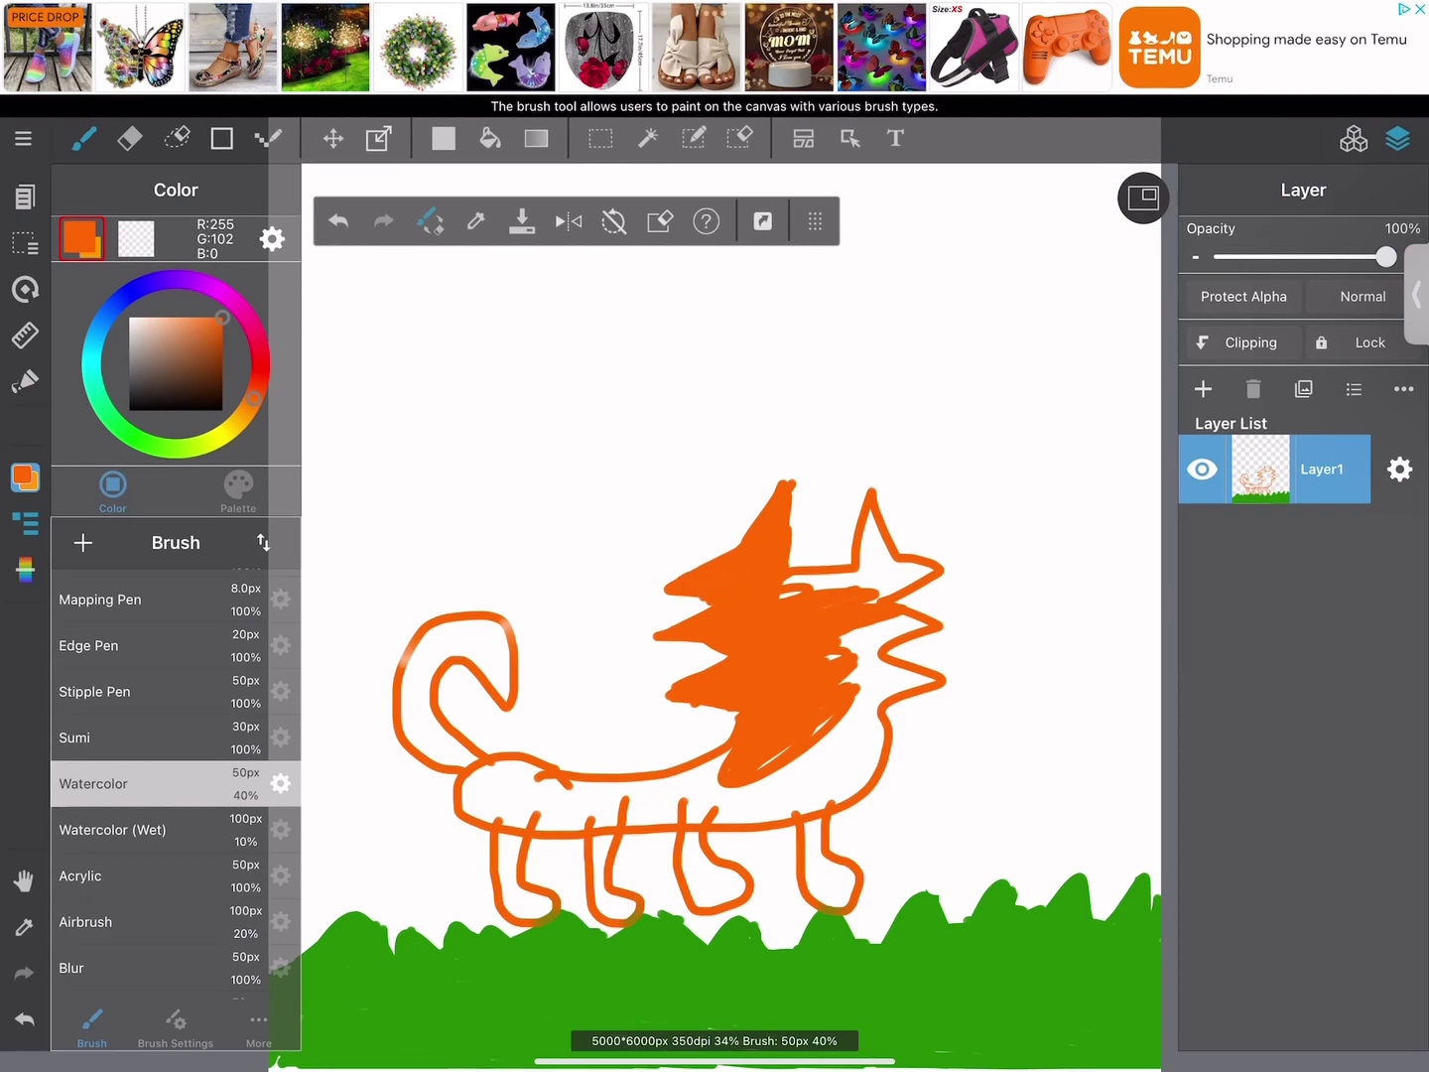
pyautogui.moveTo(795, 576)
pyautogui.mouseDown()
pyautogui.moveTo(869, 566)
pyautogui.moveTo(873, 546)
pyautogui.moveTo(884, 561)
pyautogui.moveTo(886, 536)
pyautogui.moveTo(866, 542)
pyautogui.moveTo(905, 501)
pyautogui.moveTo(878, 575)
pyautogui.moveTo(958, 541)
pyautogui.moveTo(770, 570)
pyautogui.mouseUp()
pyautogui.moveTo(866, 559)
pyautogui.mouseDown()
pyautogui.moveTo(843, 541)
pyautogui.moveTo(865, 643)
pyautogui.moveTo(878, 589)
pyautogui.moveTo(784, 754)
pyautogui.moveTo(719, 780)
pyautogui.moveTo(923, 685)
pyautogui.moveTo(934, 665)
pyautogui.moveTo(900, 657)
pyautogui.moveTo(893, 615)
pyautogui.moveTo(938, 603)
pyautogui.moveTo(789, 779)
pyautogui.moveTo(918, 740)
pyautogui.moveTo(893, 713)
pyautogui.moveTo(858, 806)
pyautogui.moveTo(832, 812)
pyautogui.moveTo(859, 899)
pyautogui.moveTo(864, 871)
pyautogui.moveTo(840, 874)
pyautogui.mouseUp()
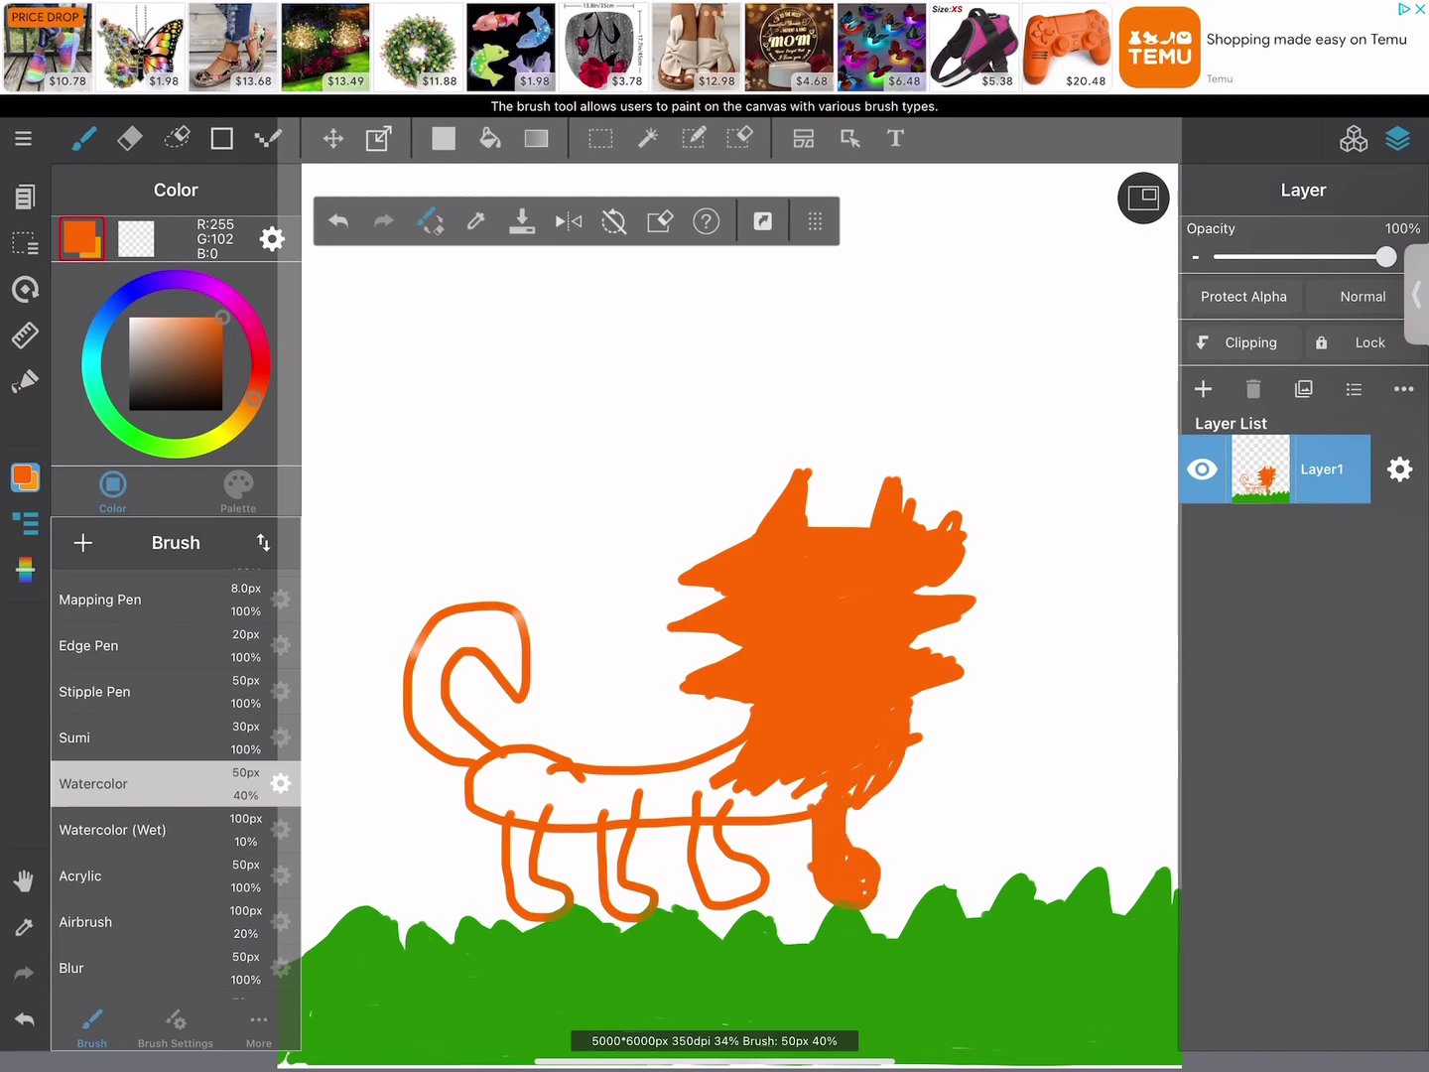
# Paint a dark green wavy line through the grass
pyautogui.moveTo(254, 398)
pyautogui.mouseDown()
pyautogui.moveTo(159, 449)
pyautogui.moveTo(208, 442)
pyautogui.moveTo(129, 435)
pyautogui.mouseUp()
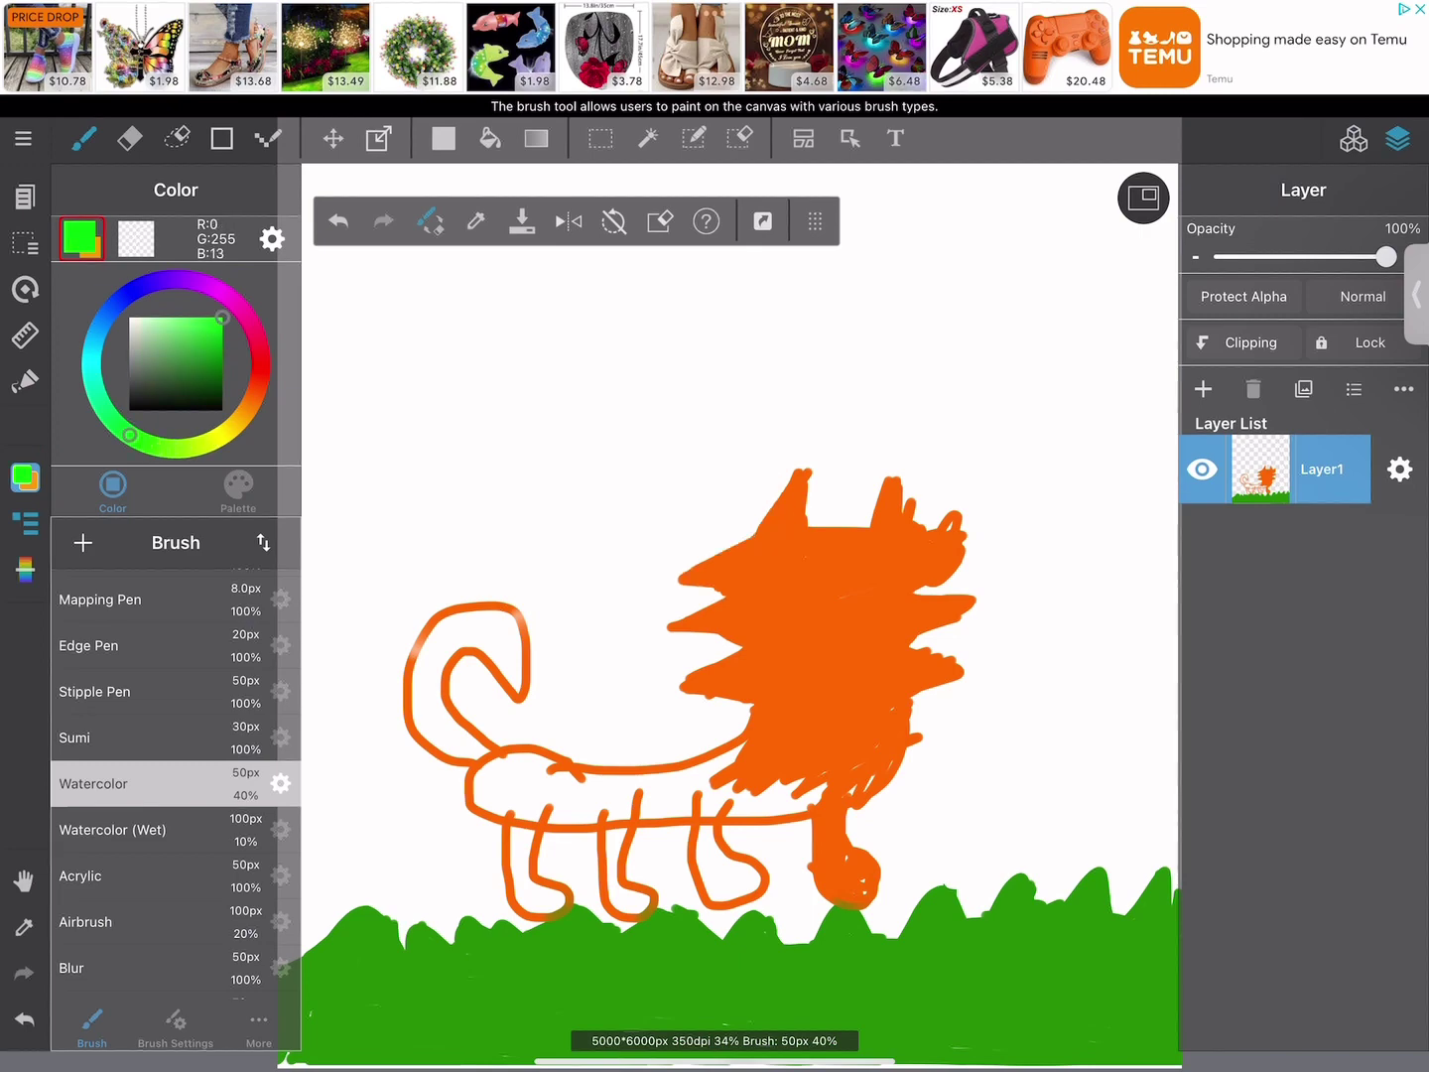
pyautogui.click(199, 358)
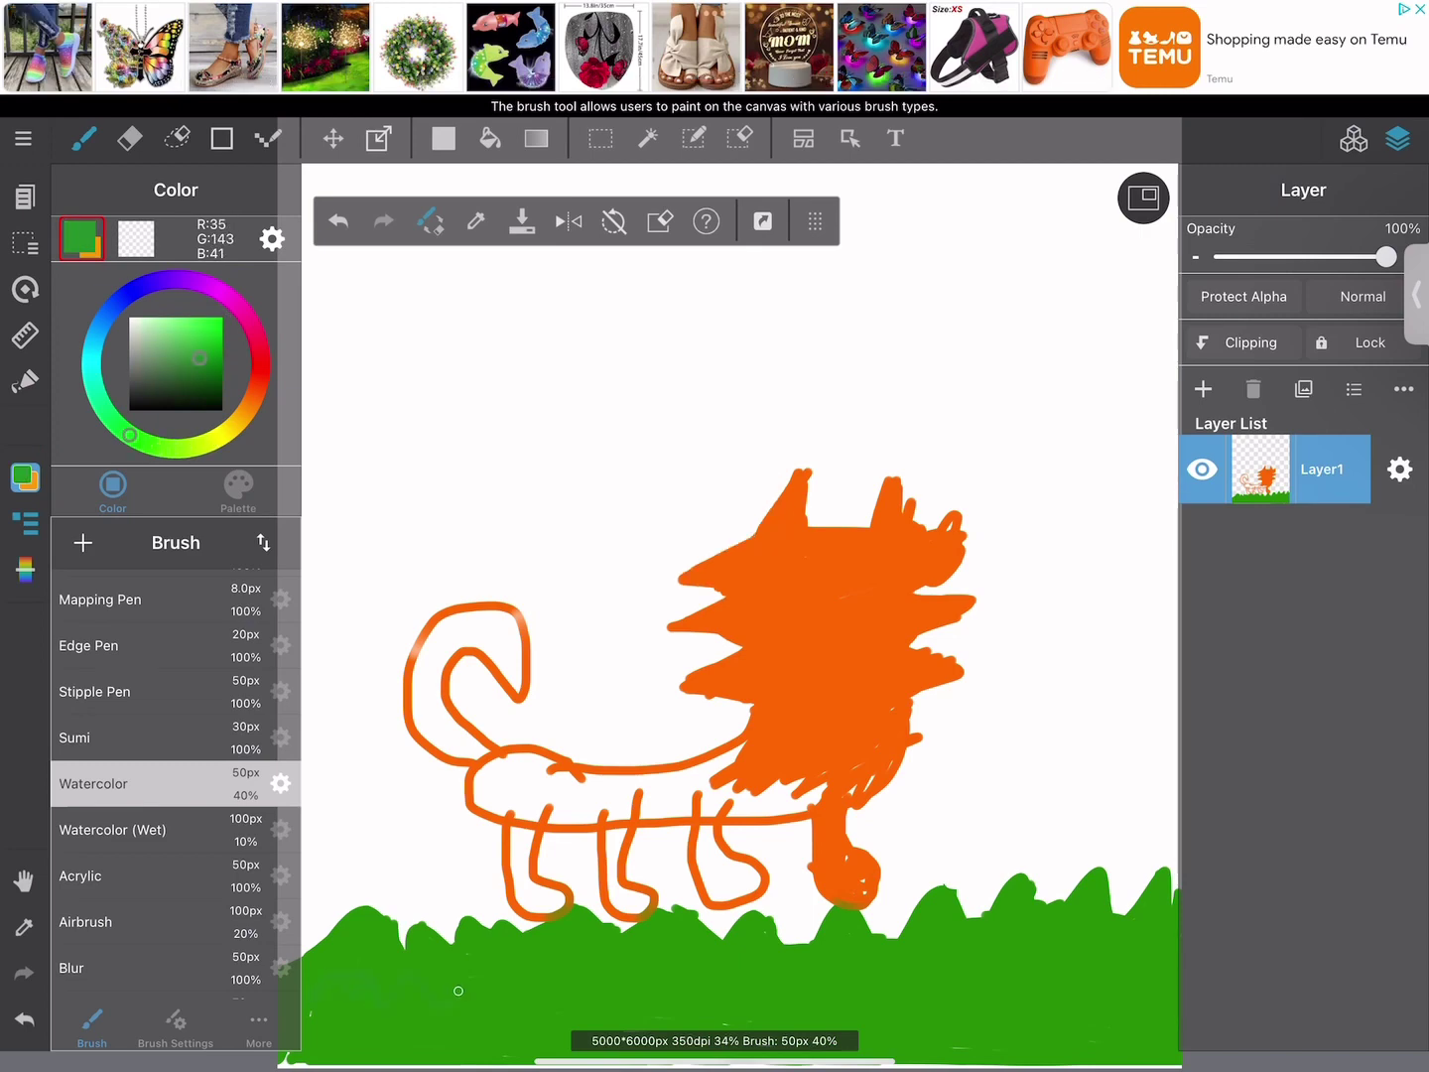
pyautogui.click(182, 375)
pyautogui.moveTo(306, 1022)
pyautogui.mouseDown()
pyautogui.moveTo(898, 996)
pyautogui.moveTo(1173, 1004)
pyautogui.mouseUp()
# Fill the cat's body gaps, front foot and chest orange, undoing the last leg stroke
pyautogui.click(824, 715)
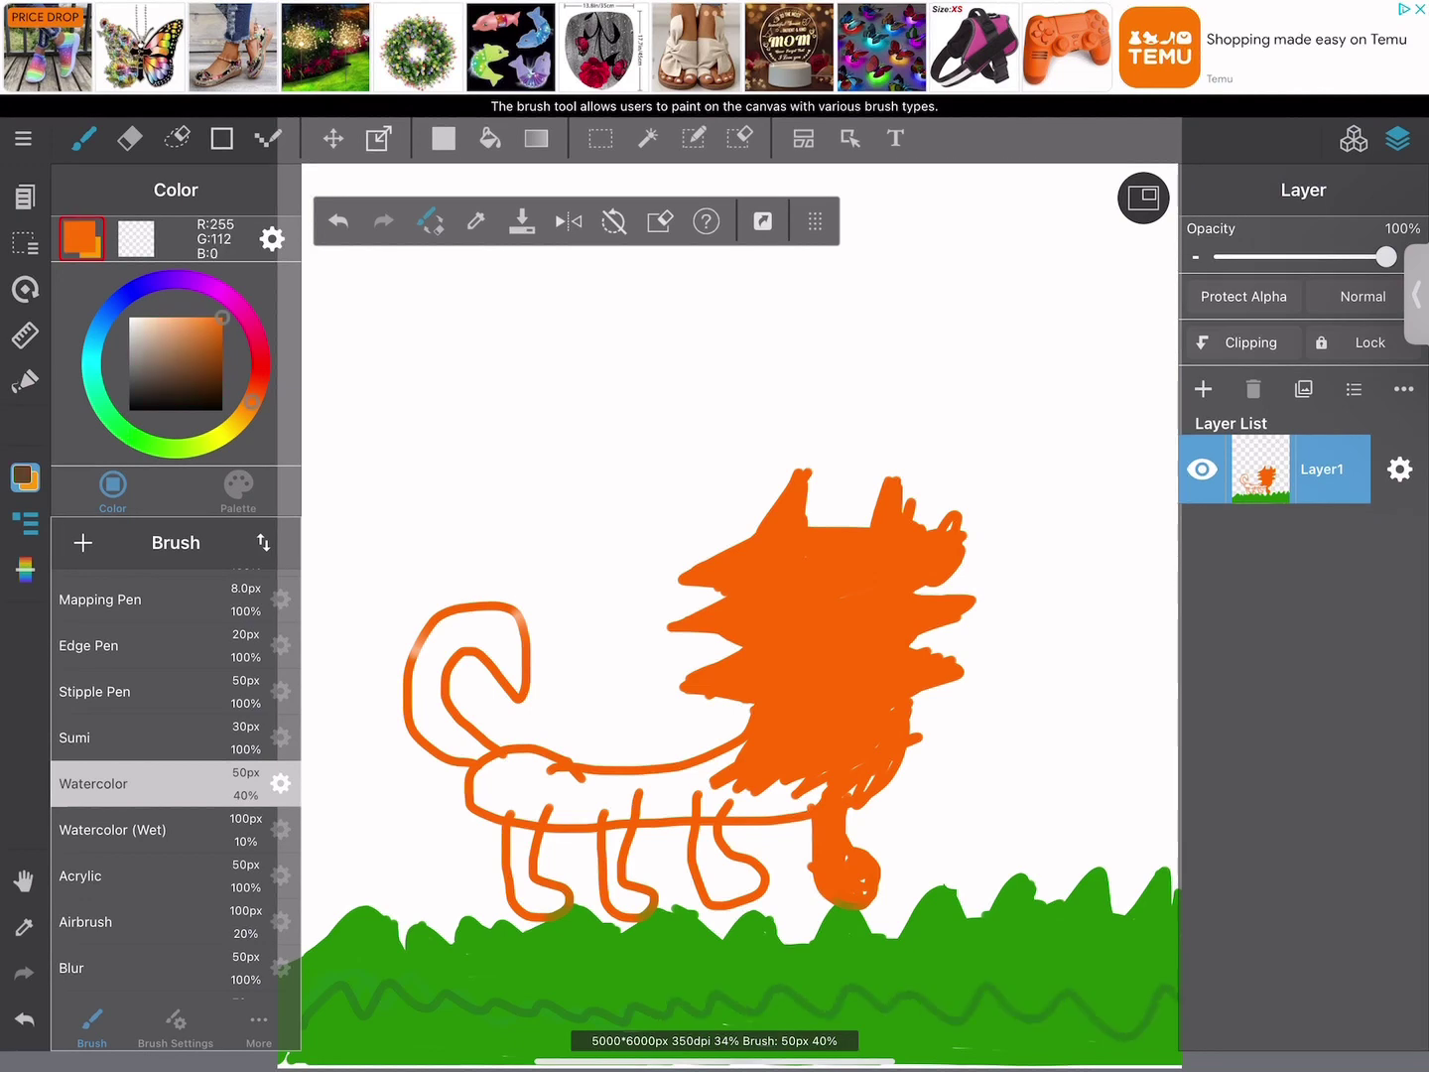
pyautogui.moveTo(829, 789)
pyautogui.mouseDown()
pyautogui.moveTo(794, 804)
pyautogui.moveTo(764, 794)
pyautogui.moveTo(775, 800)
pyautogui.mouseUp()
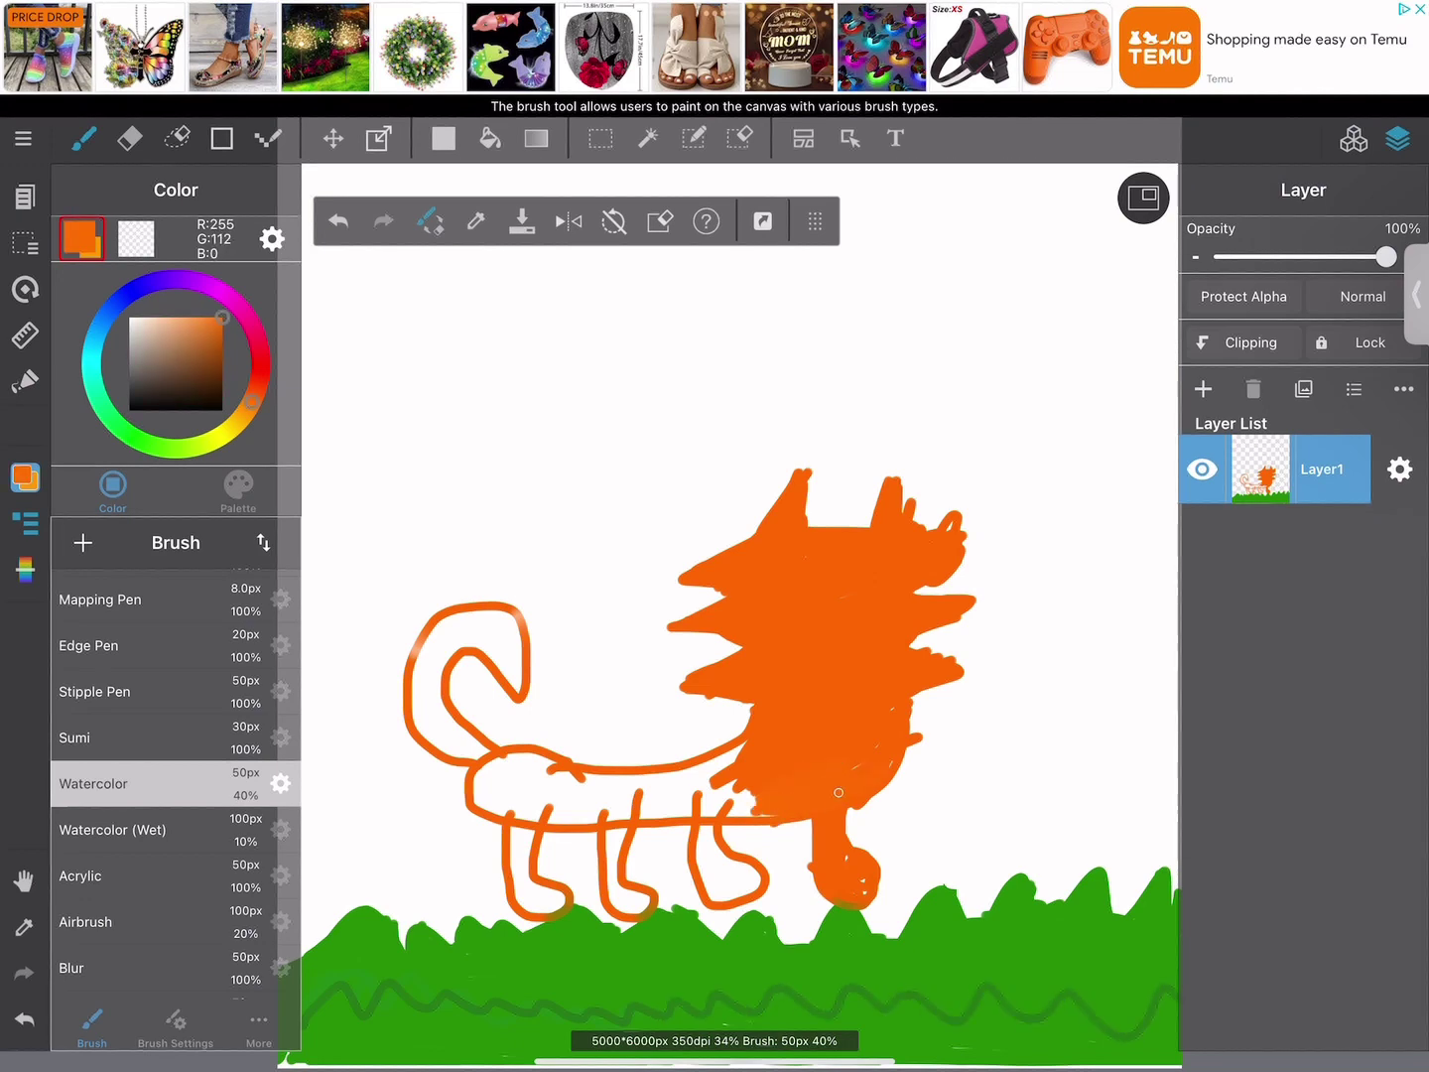
pyautogui.moveTo(854, 854); pyautogui.dragTo(893, 871)
pyautogui.moveTo(750, 794)
pyautogui.mouseDown()
pyautogui.moveTo(704, 809)
pyautogui.moveTo(704, 864)
pyautogui.mouseUp()
pyautogui.moveTo(695, 794)
pyautogui.mouseDown()
pyautogui.moveTo(734, 874)
pyautogui.moveTo(764, 849)
pyautogui.moveTo(778, 858)
pyautogui.moveTo(758, 770)
pyautogui.moveTo(655, 784)
pyautogui.moveTo(655, 814)
pyautogui.moveTo(615, 810)
pyautogui.moveTo(601, 898)
pyautogui.mouseUp()
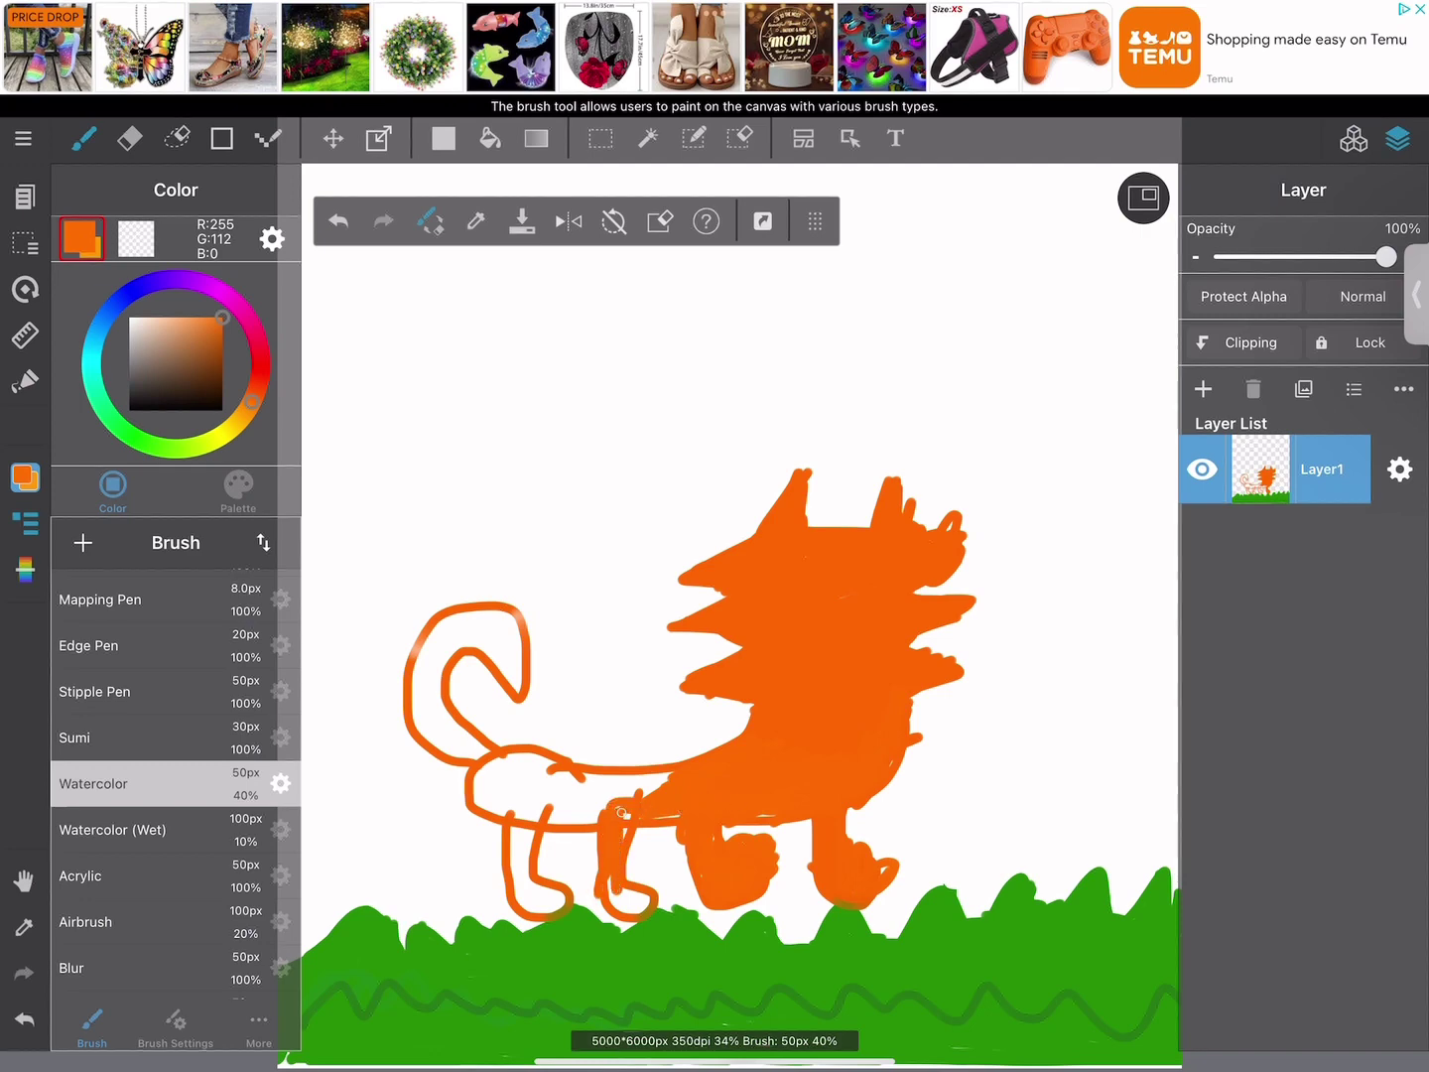
pyautogui.hotkey('ctrl', 'z')
pyautogui.hotkey('ctrl', 'z')
pyautogui.hotkey('ctrl', 'z')
# Erase the stray stroke by the front leg, then paint the legs and belly orange
pyautogui.click(129, 138)
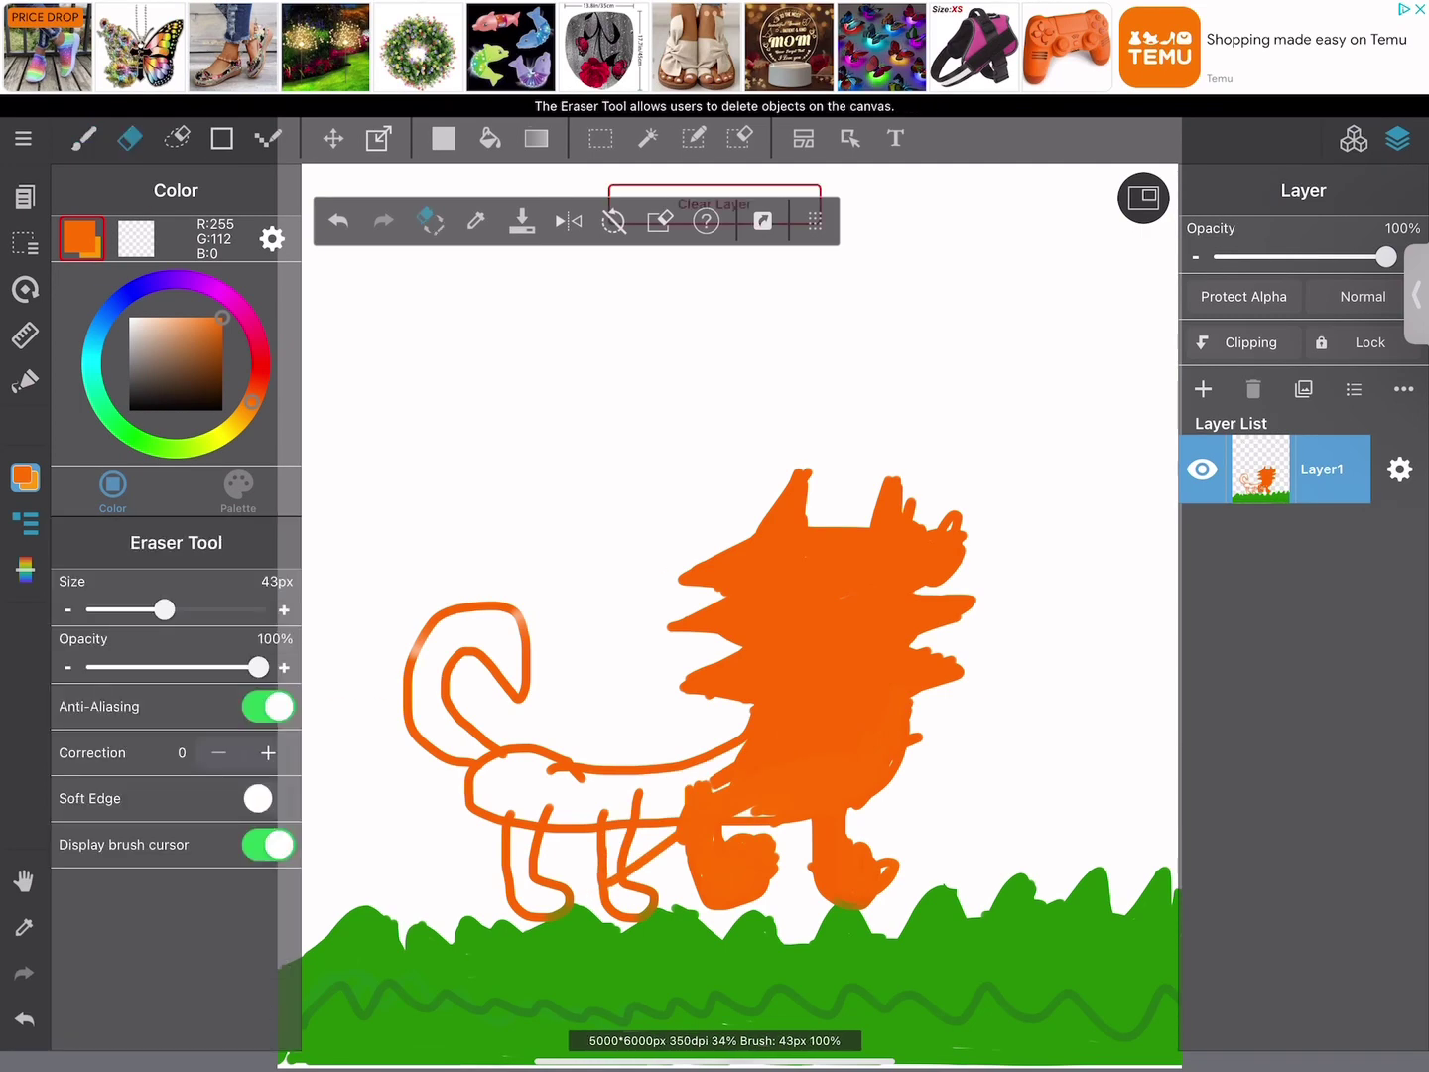
pyautogui.moveTo(651, 849); pyautogui.dragTo(635, 880)
pyautogui.click(83, 138)
pyautogui.moveTo(621, 799)
pyautogui.mouseDown()
pyautogui.moveTo(607, 879)
pyautogui.moveTo(620, 893)
pyautogui.moveTo(614, 879)
pyautogui.mouseUp()
pyautogui.moveTo(522, 808)
pyautogui.mouseDown()
pyautogui.moveTo(541, 873)
pyautogui.moveTo(516, 880)
pyautogui.moveTo(576, 879)
pyautogui.moveTo(514, 821)
pyautogui.mouseUp()
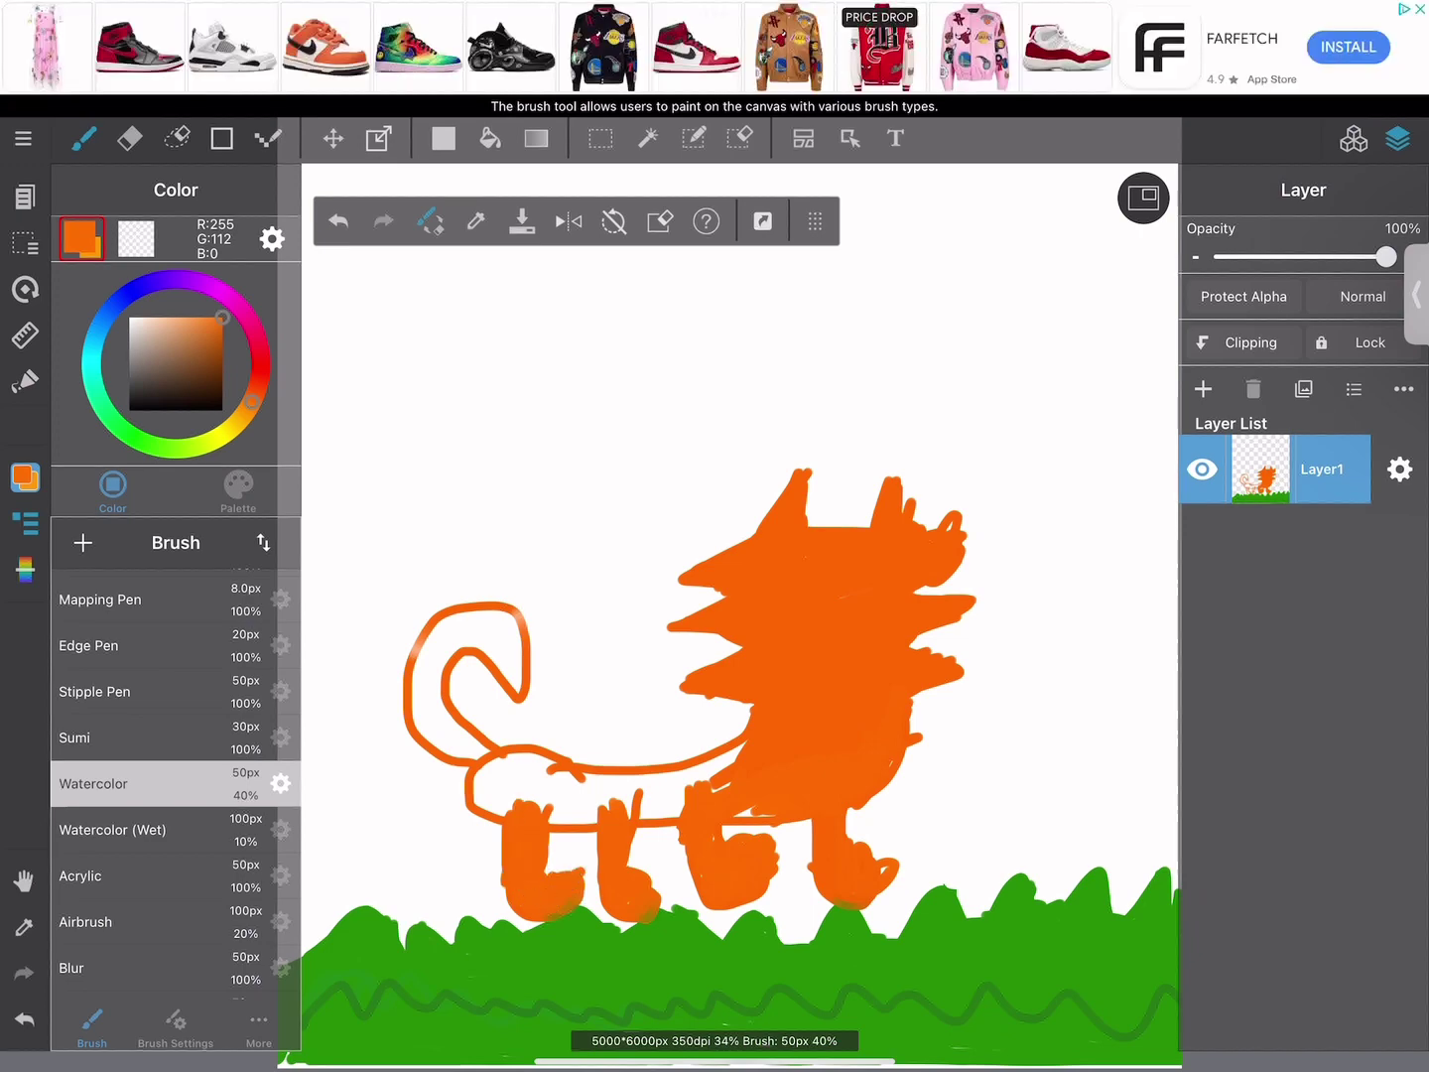
pyautogui.moveTo(765, 814)
pyautogui.mouseDown()
pyautogui.moveTo(581, 832)
pyautogui.moveTo(735, 759)
pyautogui.moveTo(585, 817)
pyautogui.moveTo(497, 809)
pyautogui.moveTo(656, 766)
pyautogui.moveTo(486, 802)
pyautogui.moveTo(585, 752)
pyautogui.moveTo(465, 809)
pyautogui.moveTo(495, 783)
pyautogui.mouseUp()
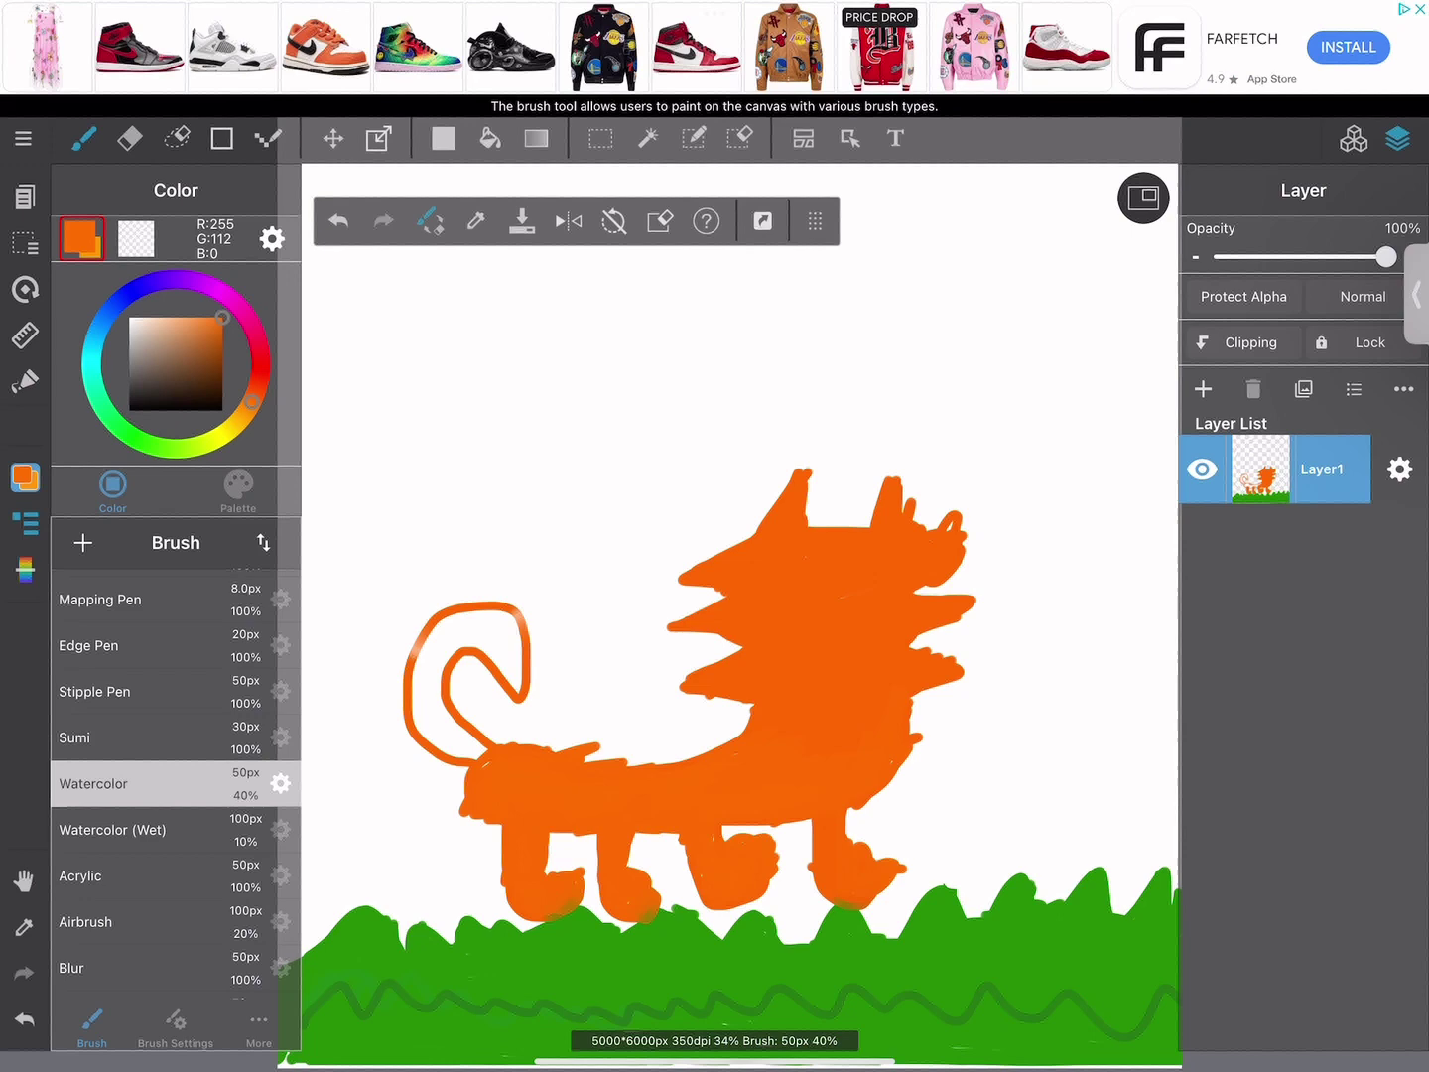
# Paint the curled tail solid orange, erase the tip streak, and choose bright green
pyautogui.moveTo(504, 650); pyautogui.dragTo(521, 690)
pyautogui.moveTo(421, 700)
pyautogui.mouseDown()
pyautogui.moveTo(437, 650)
pyautogui.moveTo(408, 685)
pyautogui.moveTo(478, 766)
pyautogui.mouseUp()
pyautogui.moveTo(419, 648)
pyautogui.mouseDown()
pyautogui.moveTo(529, 692)
pyautogui.moveTo(469, 635)
pyautogui.moveTo(517, 625)
pyautogui.moveTo(441, 643)
pyautogui.moveTo(551, 614)
pyautogui.moveTo(427, 638)
pyautogui.mouseUp()
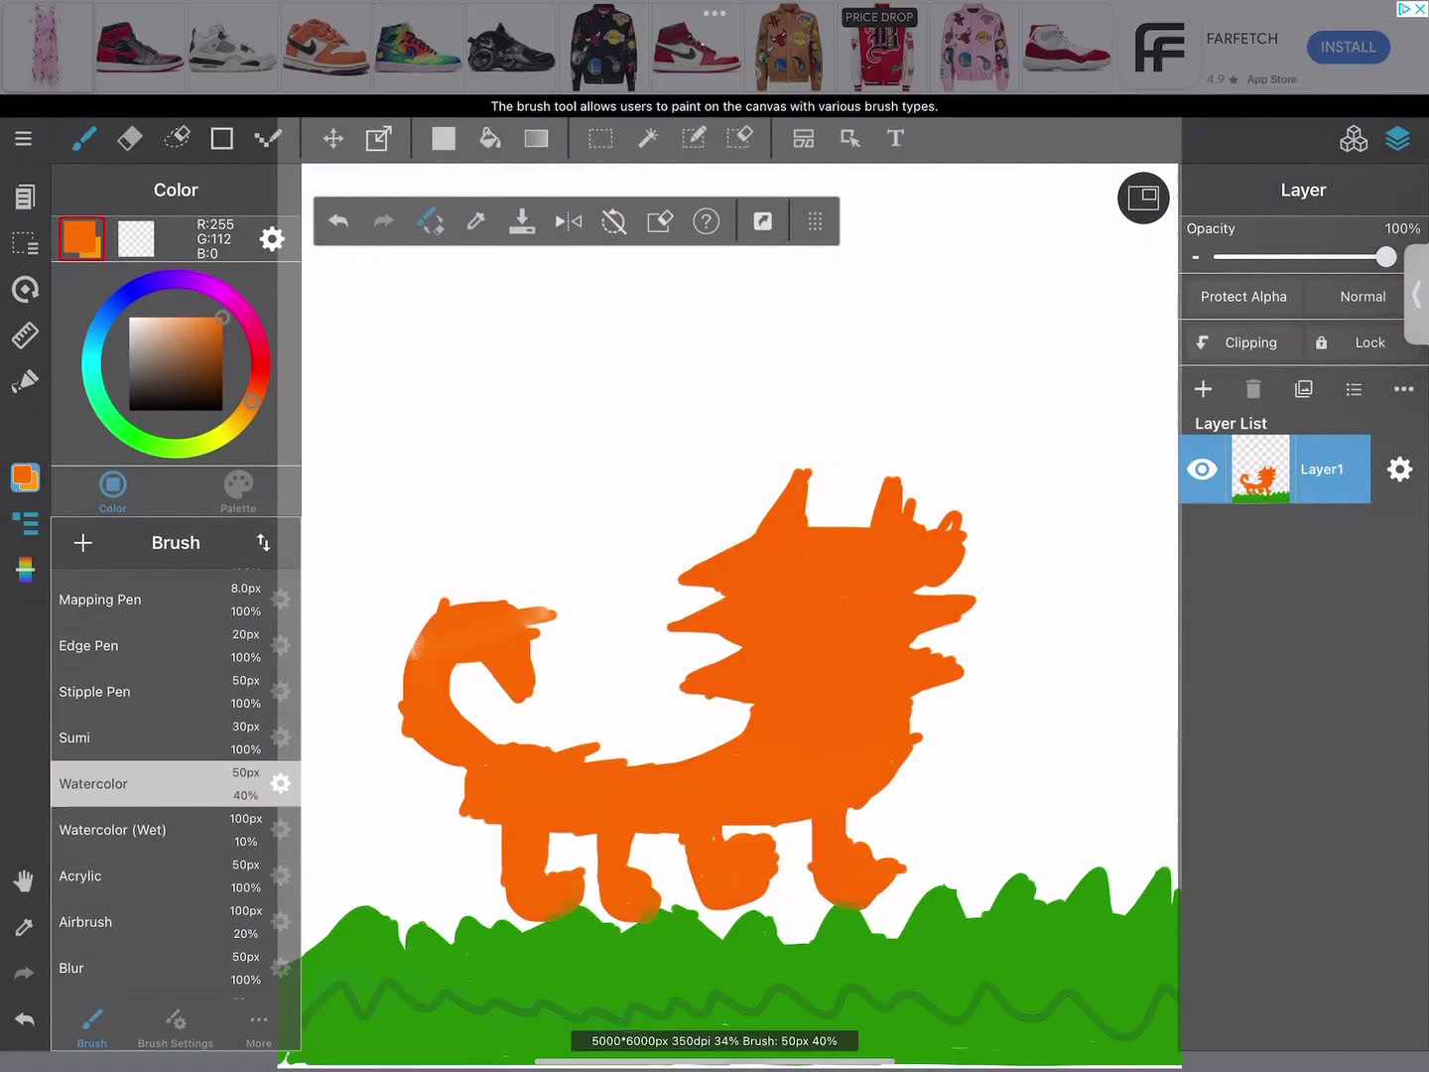
pyautogui.click(129, 138)
pyautogui.moveTo(551, 609); pyautogui.dragTo(528, 620)
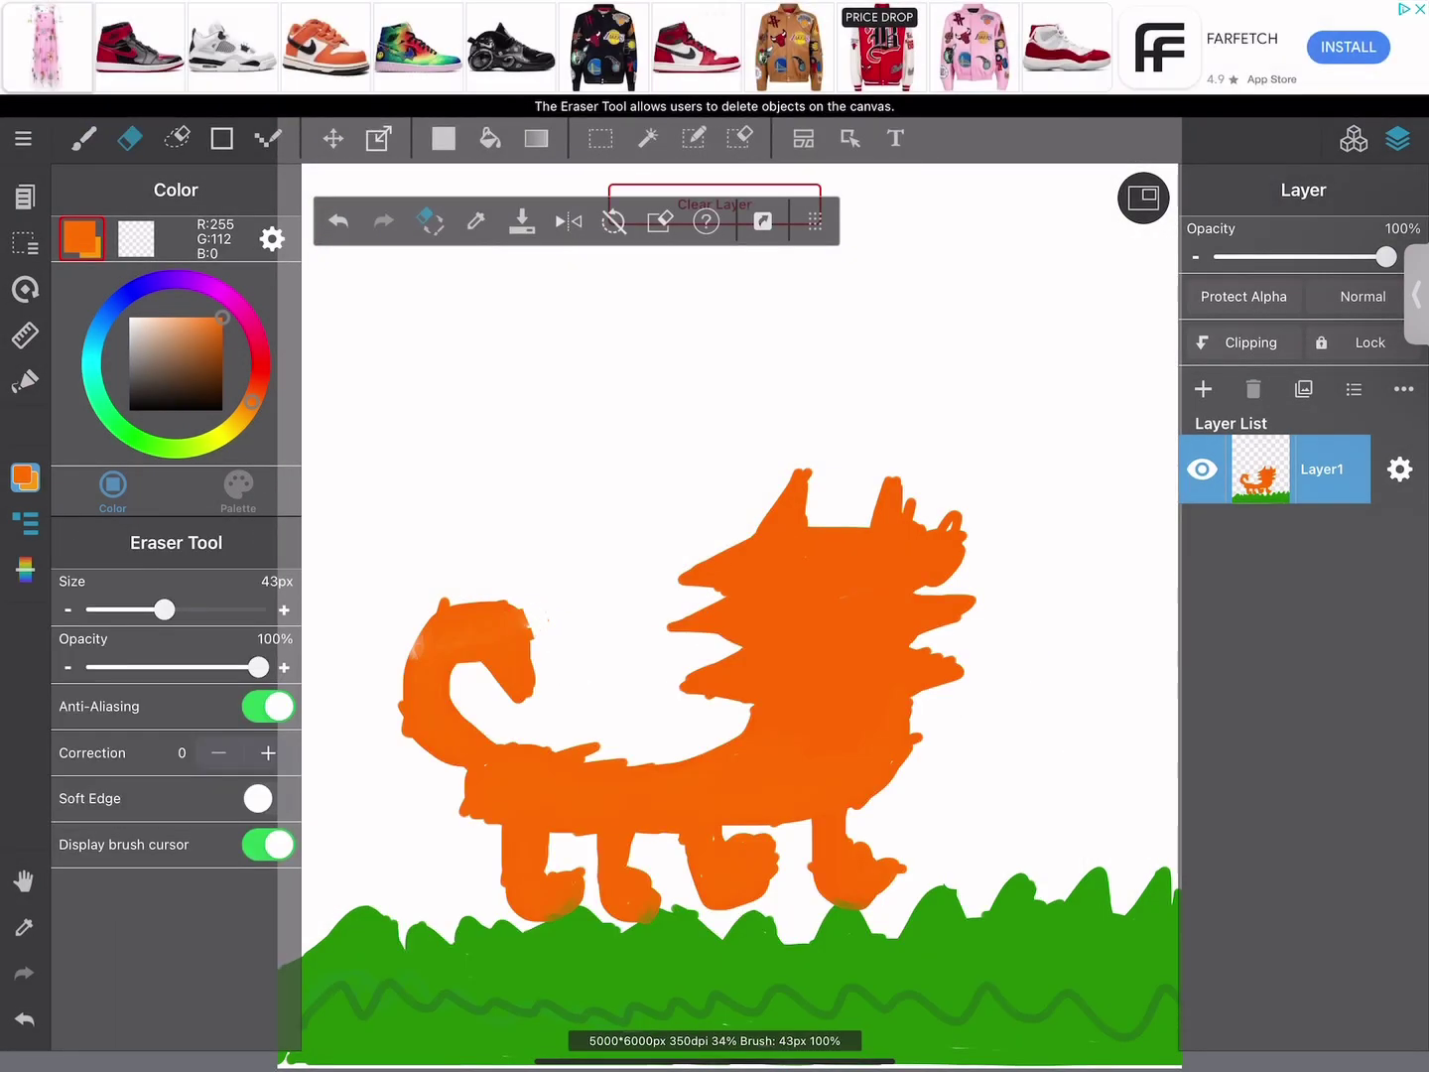
pyautogui.click(84, 138)
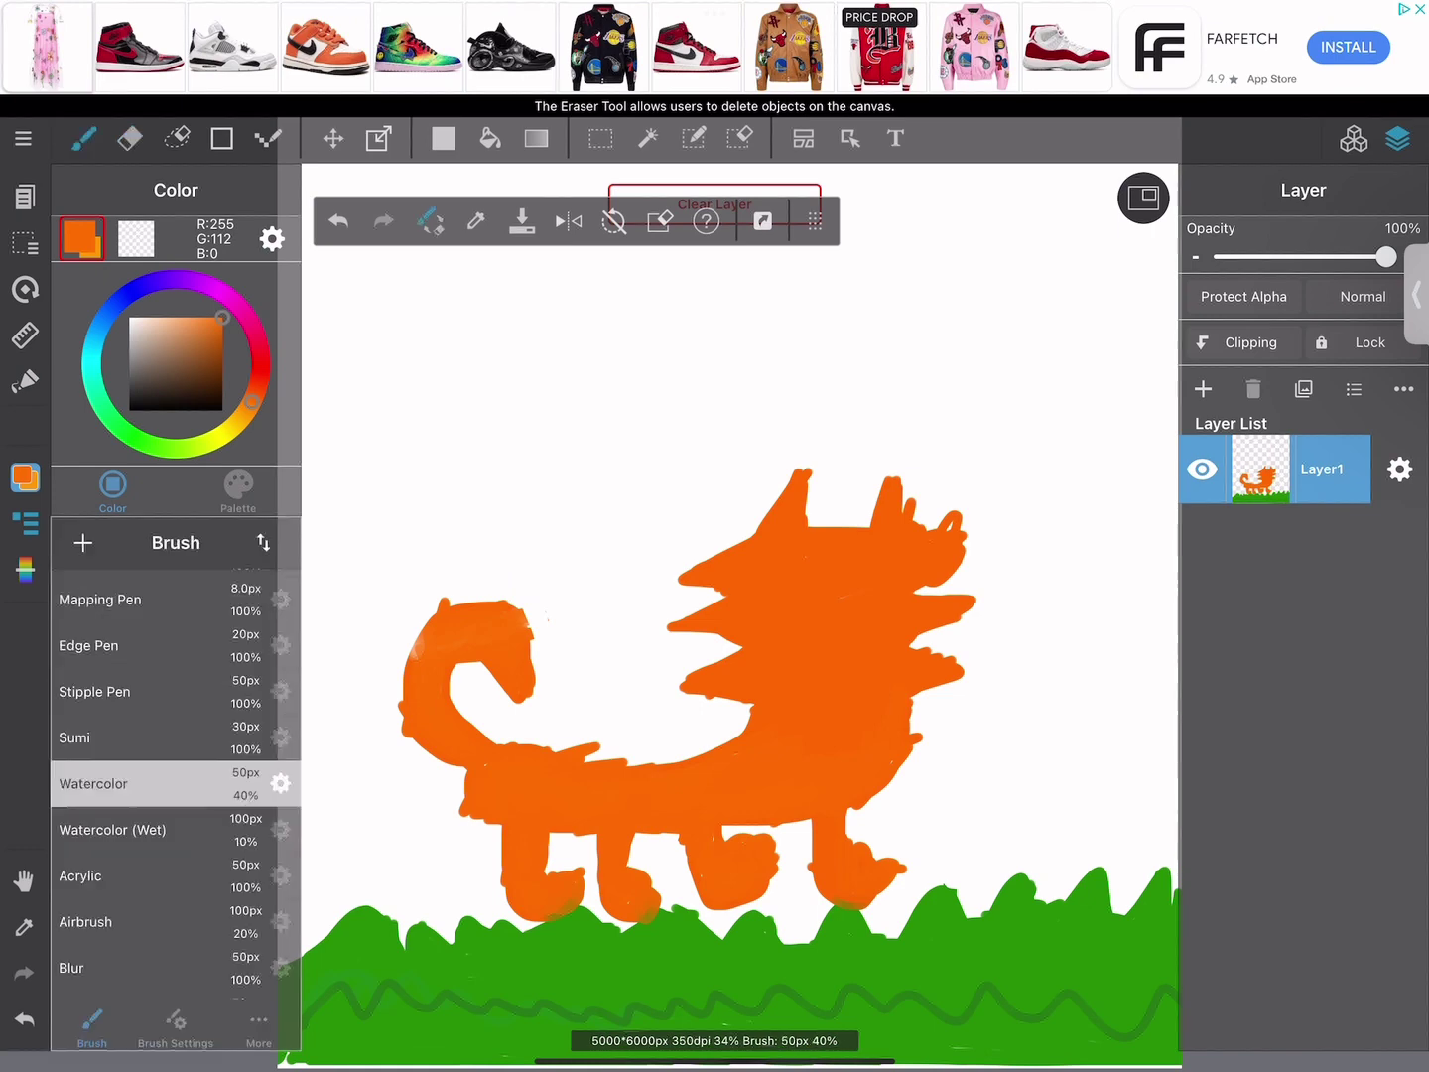
pyautogui.moveTo(252, 401); pyautogui.dragTo(186, 447)
pyautogui.click(222, 335)
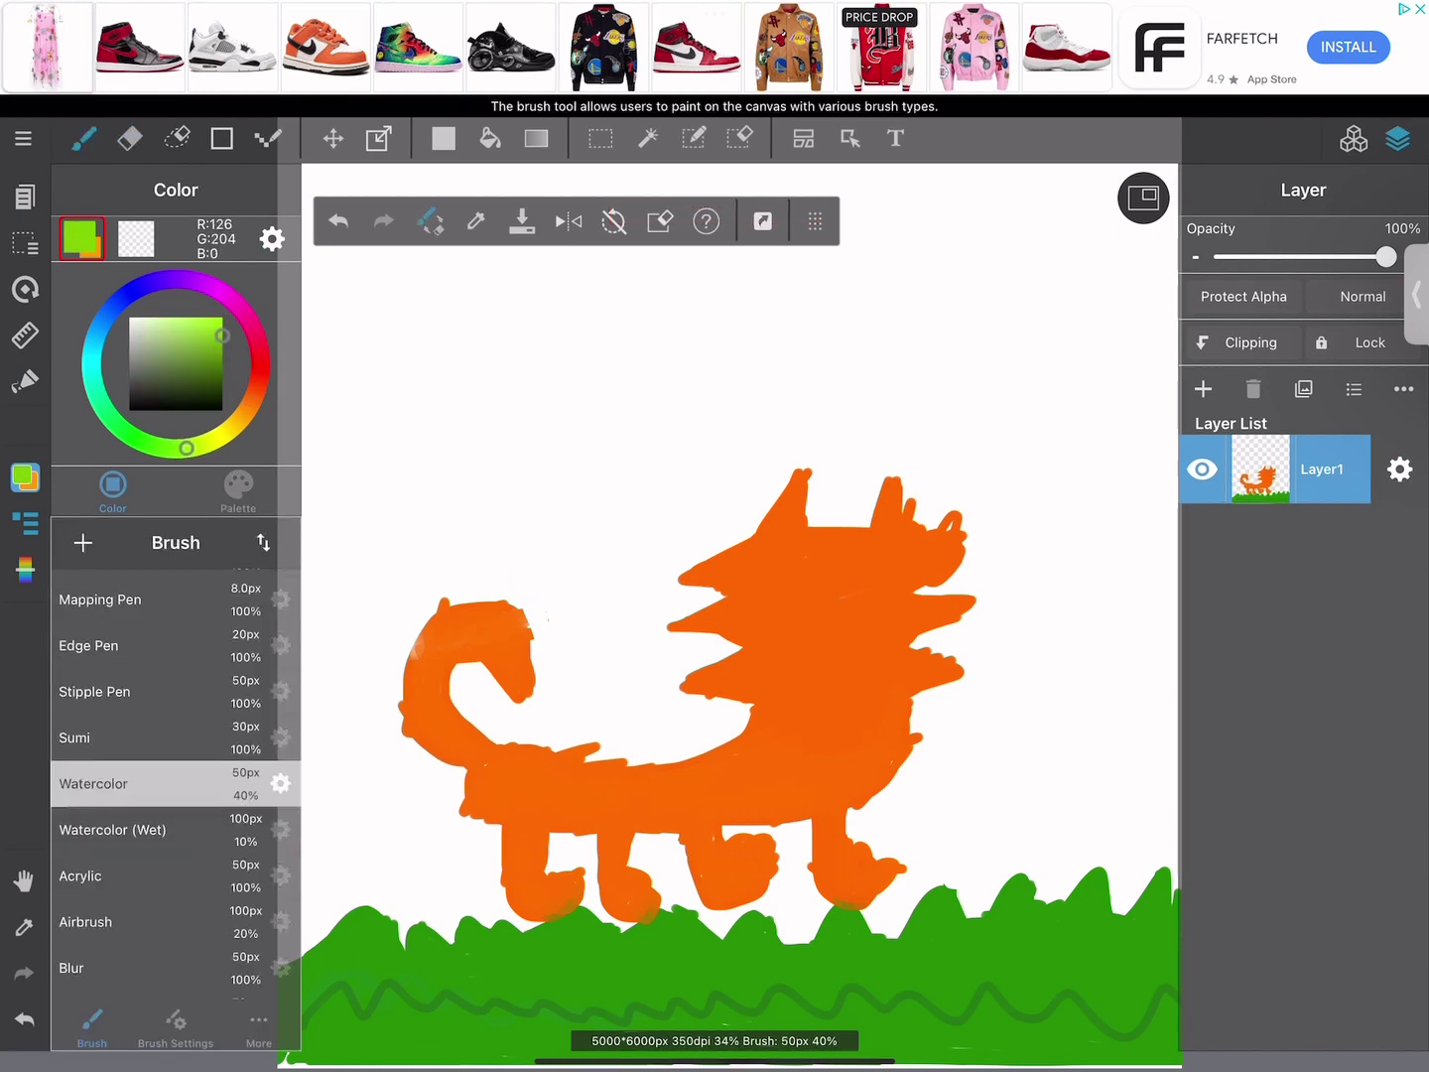
# Paint the cat's second green eye and a black mouth line
pyautogui.moveTo(857, 545)
pyautogui.mouseDown()
pyautogui.moveTo(857, 593)
pyautogui.moveTo(868, 542)
pyautogui.mouseUp()
pyautogui.click(129, 409)
pyautogui.moveTo(827, 618)
pyautogui.mouseDown()
pyautogui.moveTo(840, 647)
pyautogui.moveTo(782, 653)
pyautogui.moveTo(905, 640)
pyautogui.mouseUp()
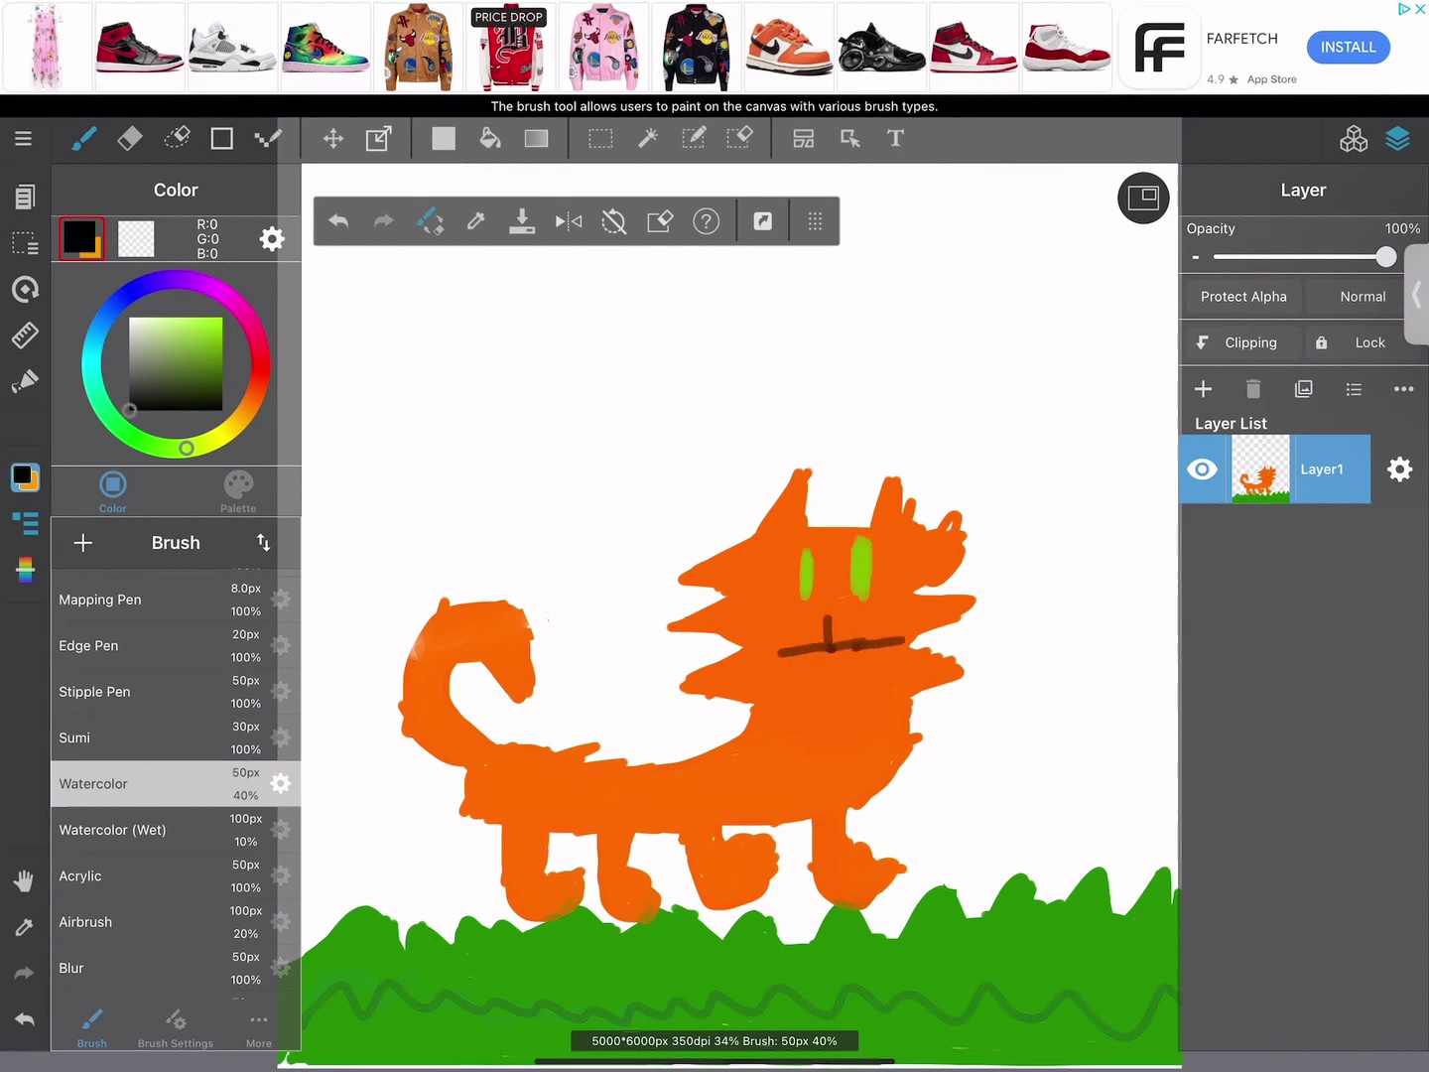
# Sketch a faint near-white kitten shape on the back, erase it, and set pure white
pyautogui.click(129, 323)
pyautogui.moveTo(571, 703)
pyautogui.mouseDown()
pyautogui.moveTo(676, 654)
pyautogui.moveTo(574, 713)
pyautogui.mouseUp()
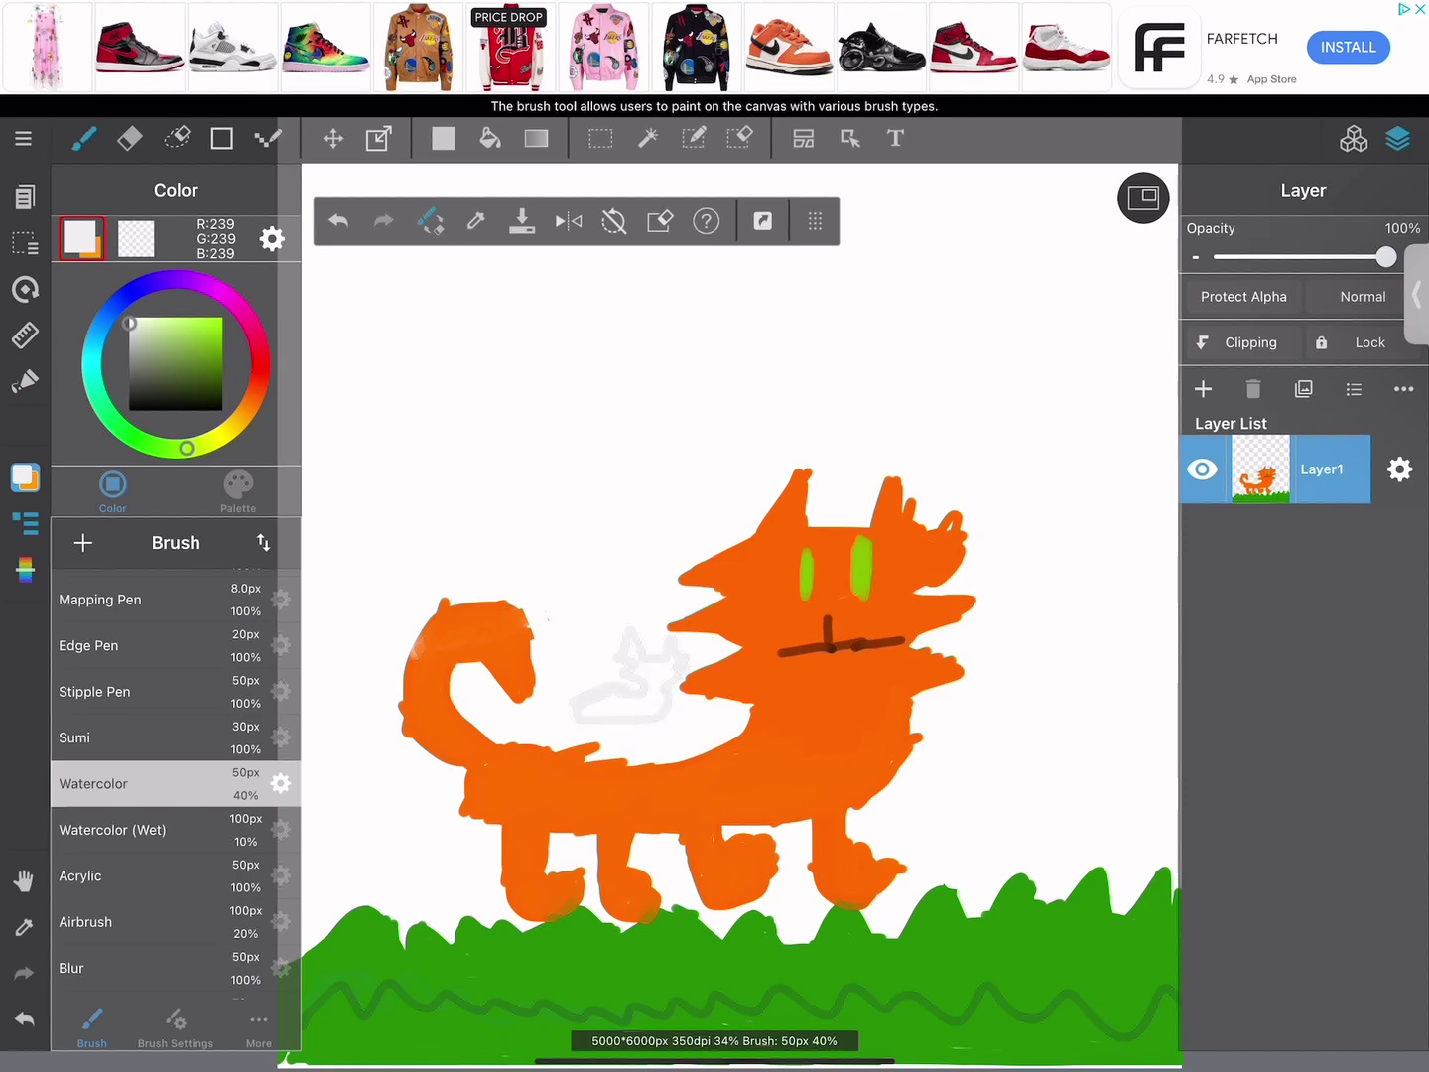
pyautogui.click(129, 138)
pyautogui.moveTo(635, 657); pyautogui.dragTo(590, 726)
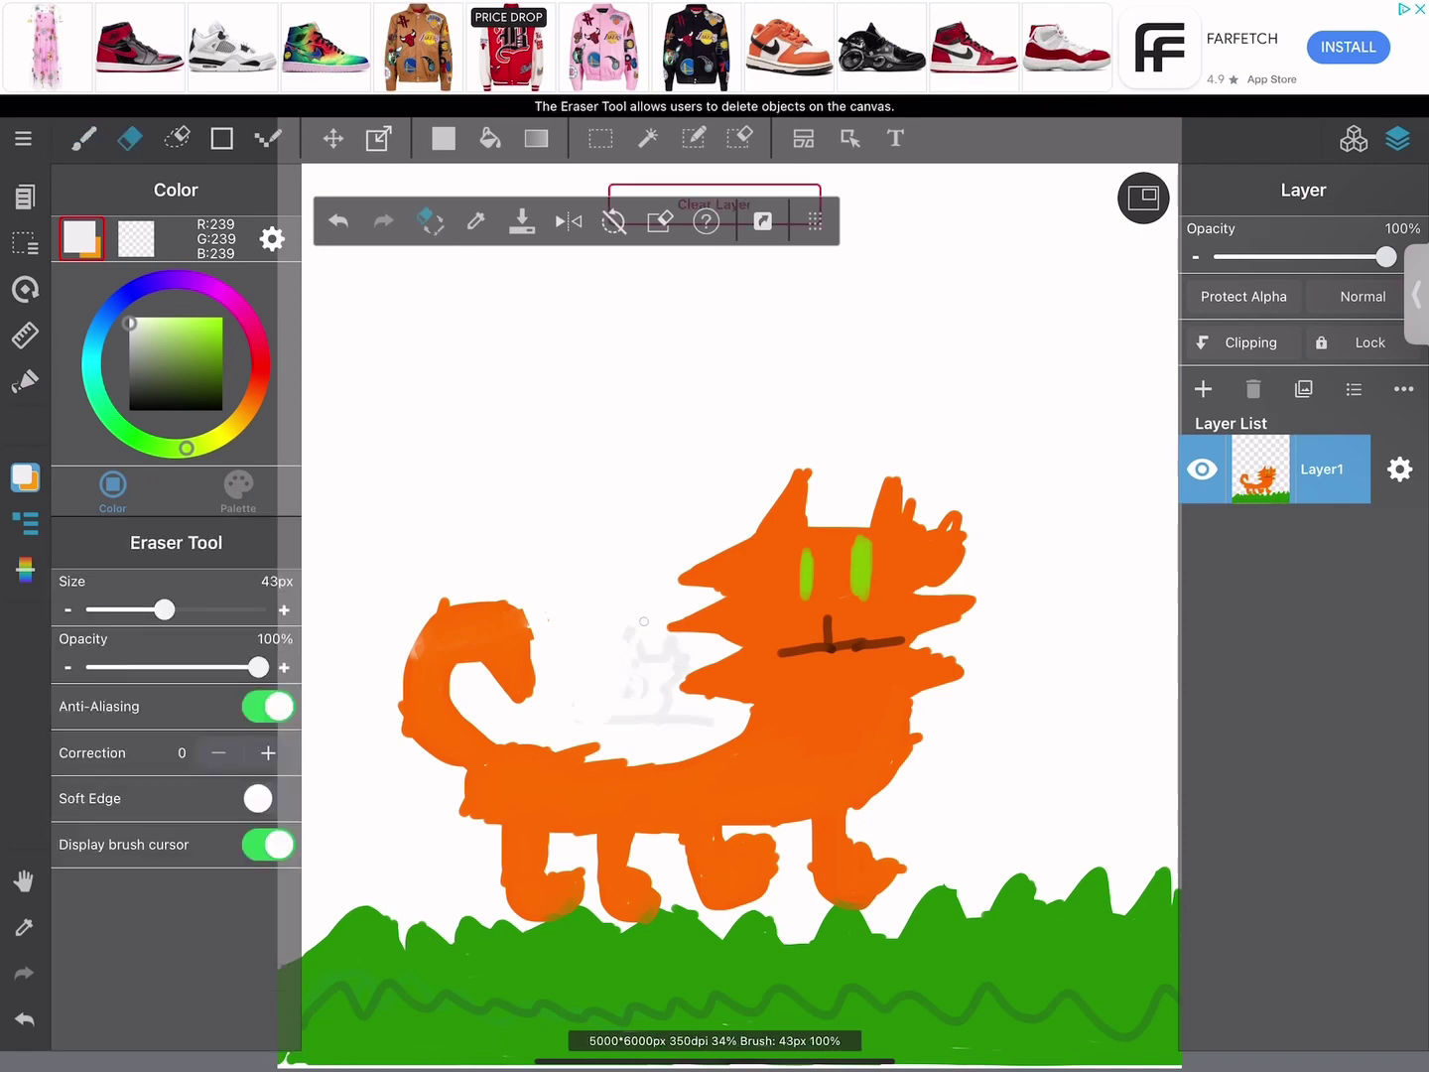
pyautogui.moveTo(662, 647)
pyautogui.mouseDown()
pyautogui.moveTo(649, 665)
pyautogui.moveTo(685, 692)
pyautogui.mouseUp()
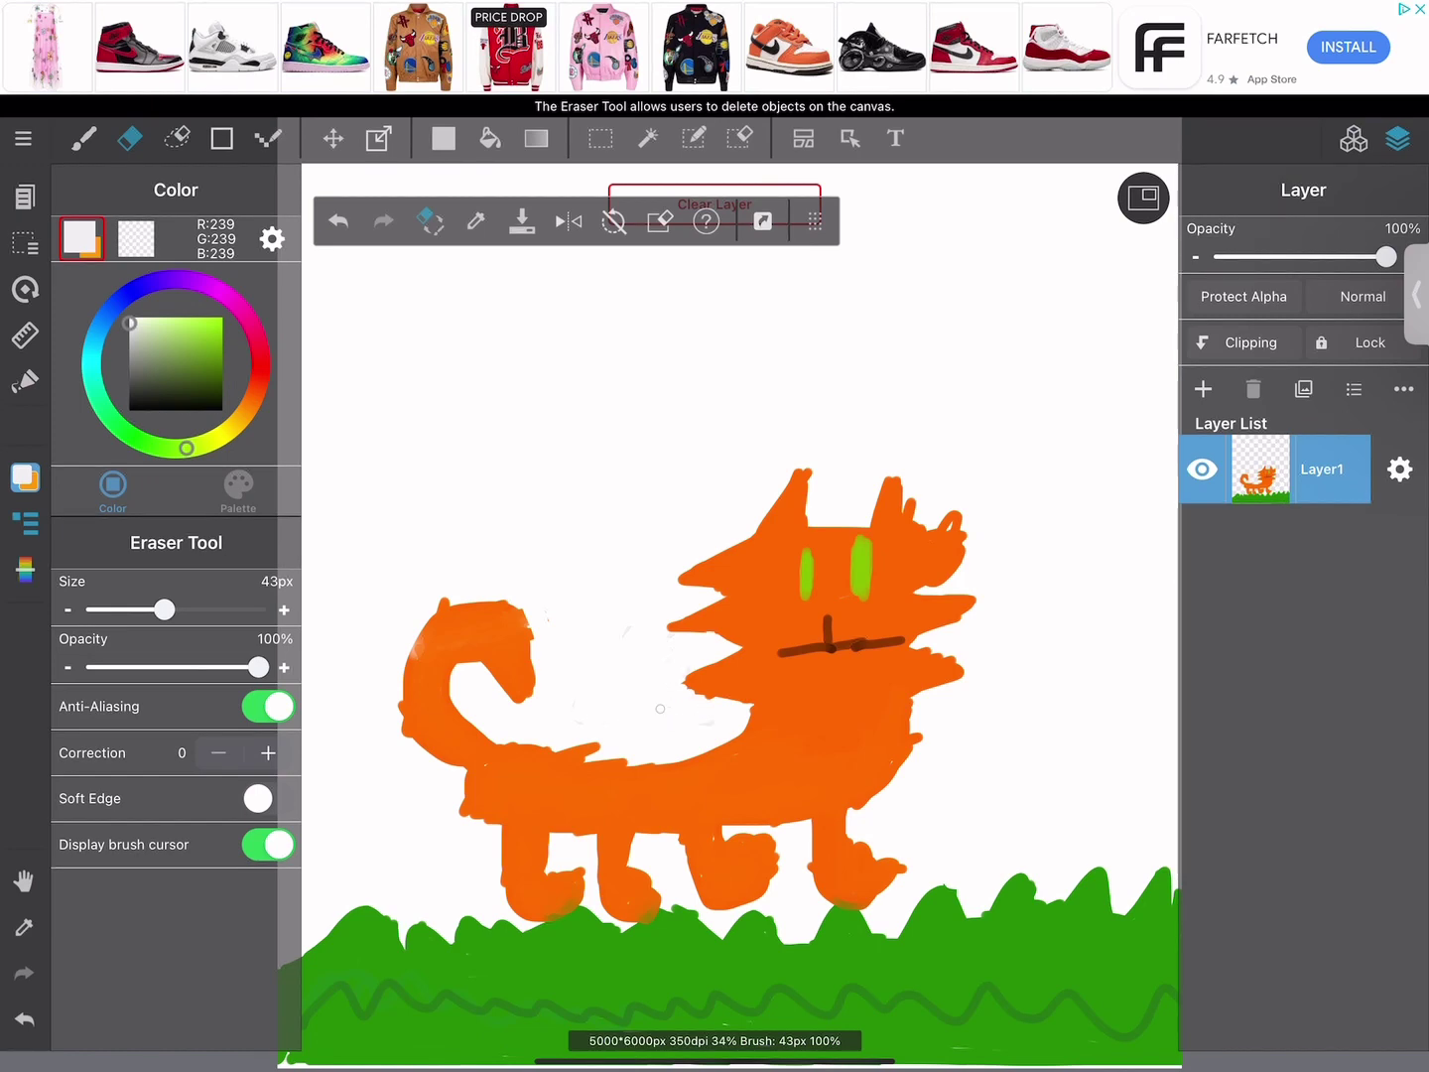
pyautogui.click(129, 318)
pyautogui.click(83, 137)
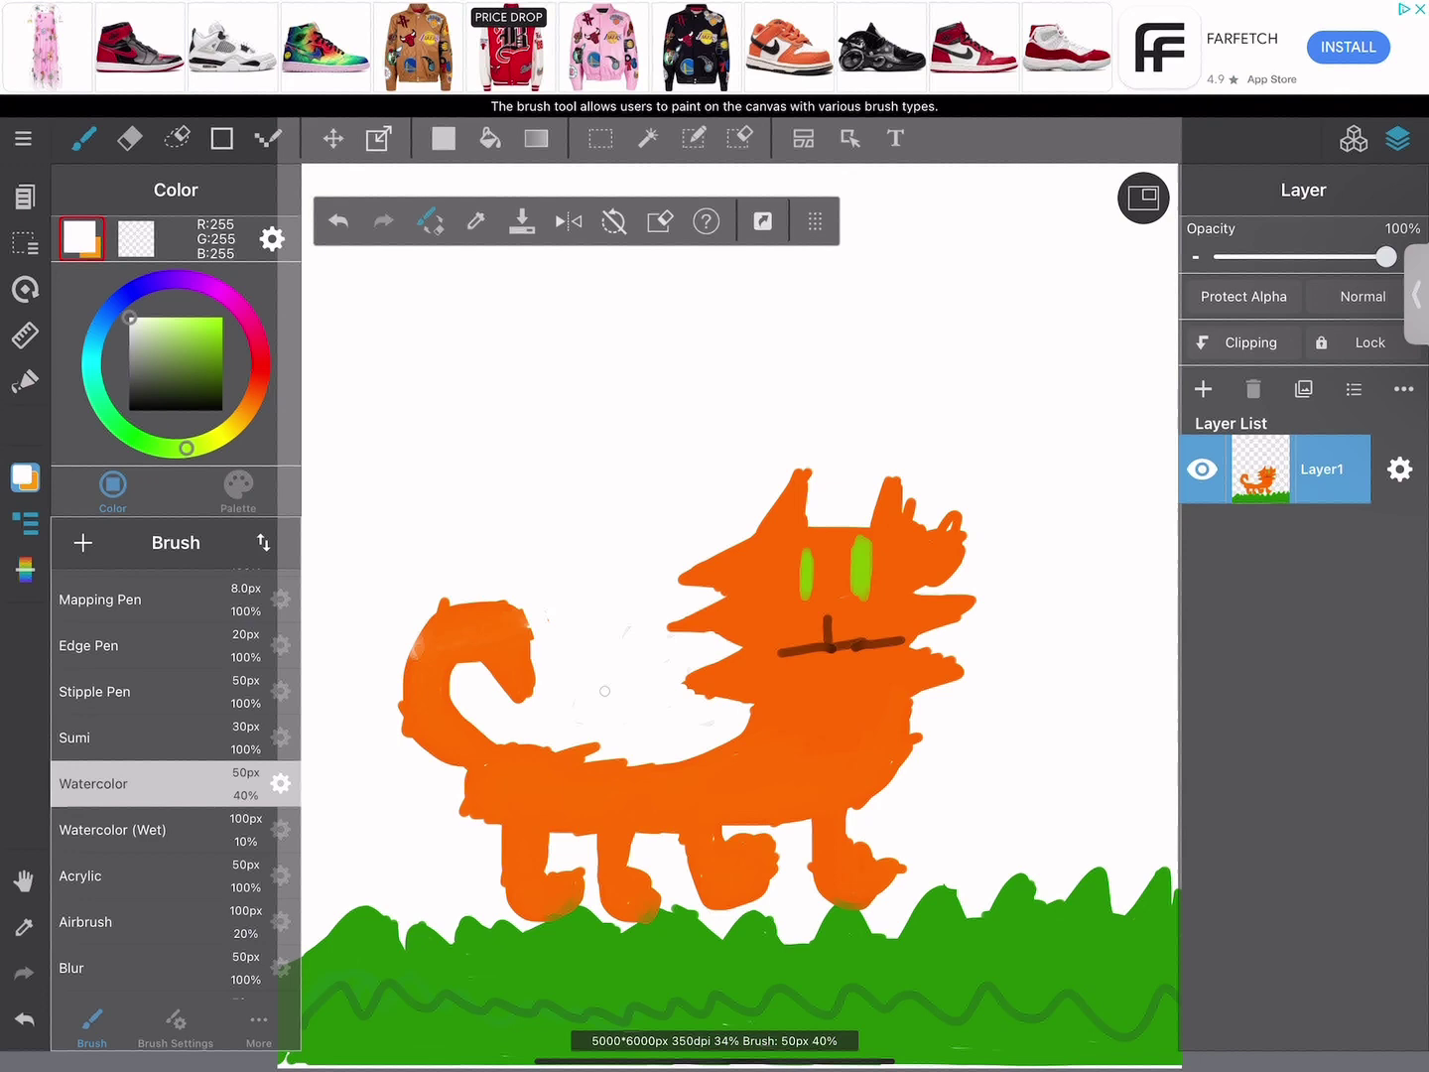
# Outline and fill a light grey kitten on the cat's back
pyautogui.click(129, 331)
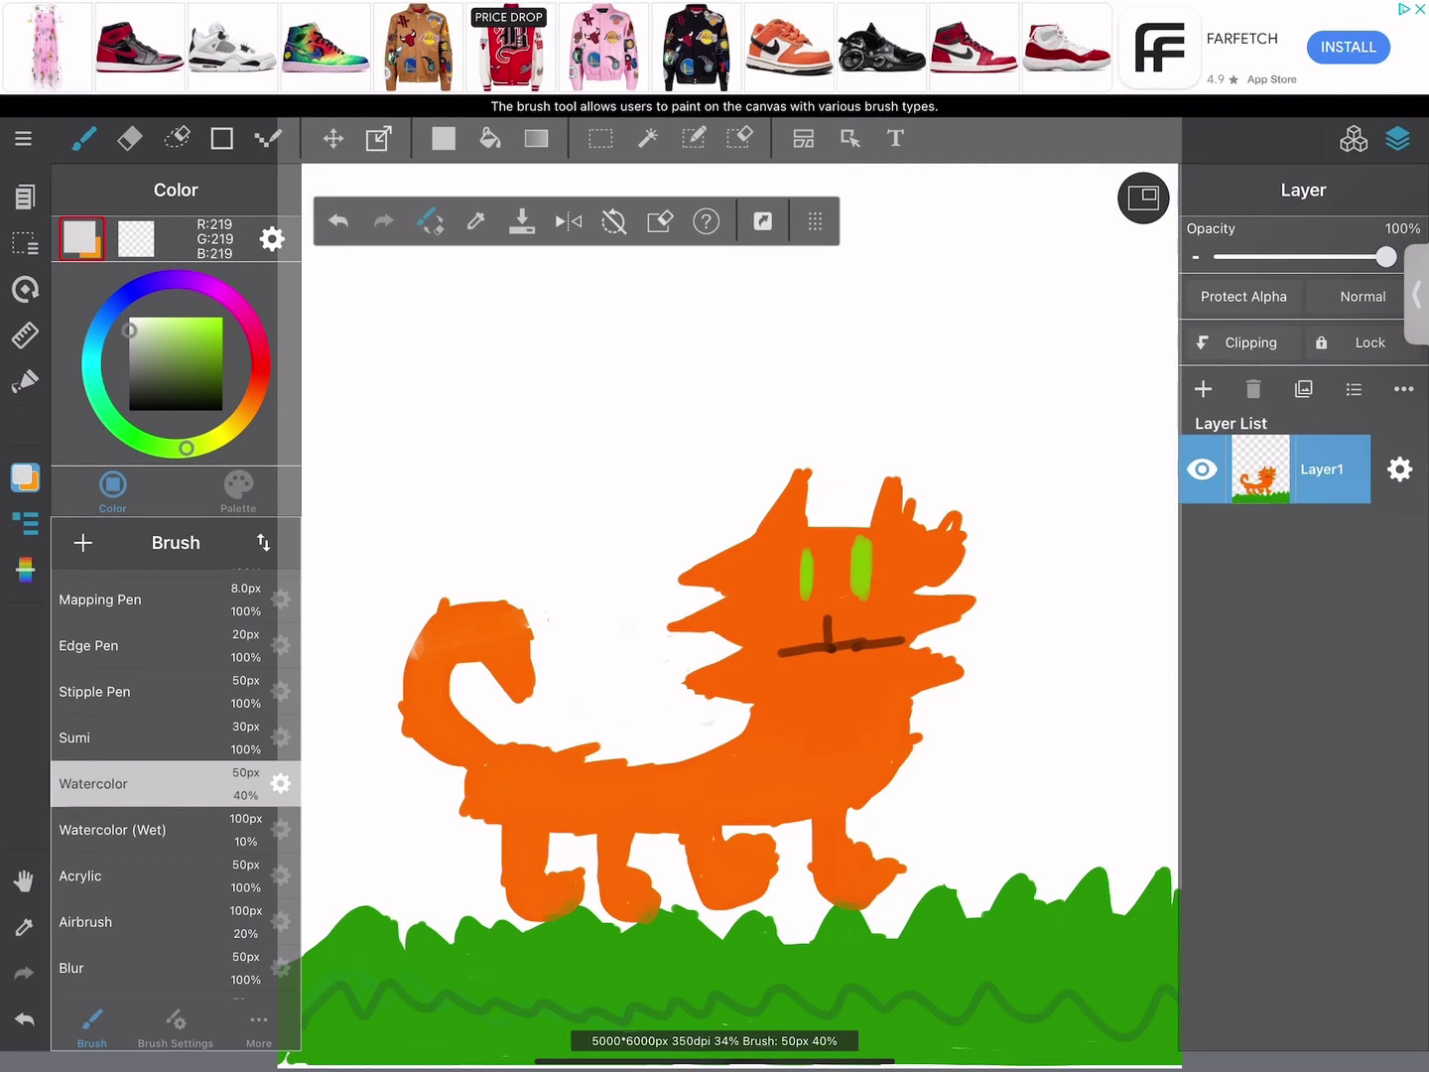
pyautogui.moveTo(635, 673)
pyautogui.mouseDown()
pyautogui.moveTo(586, 711)
pyautogui.moveTo(621, 720)
pyautogui.mouseUp()
pyautogui.moveTo(612, 679)
pyautogui.mouseDown()
pyautogui.moveTo(636, 672)
pyautogui.moveTo(613, 745)
pyautogui.moveTo(567, 718)
pyautogui.moveTo(552, 683)
pyautogui.moveTo(582, 710)
pyautogui.mouseUp()
pyautogui.moveTo(698, 732); pyautogui.dragTo(587, 770)
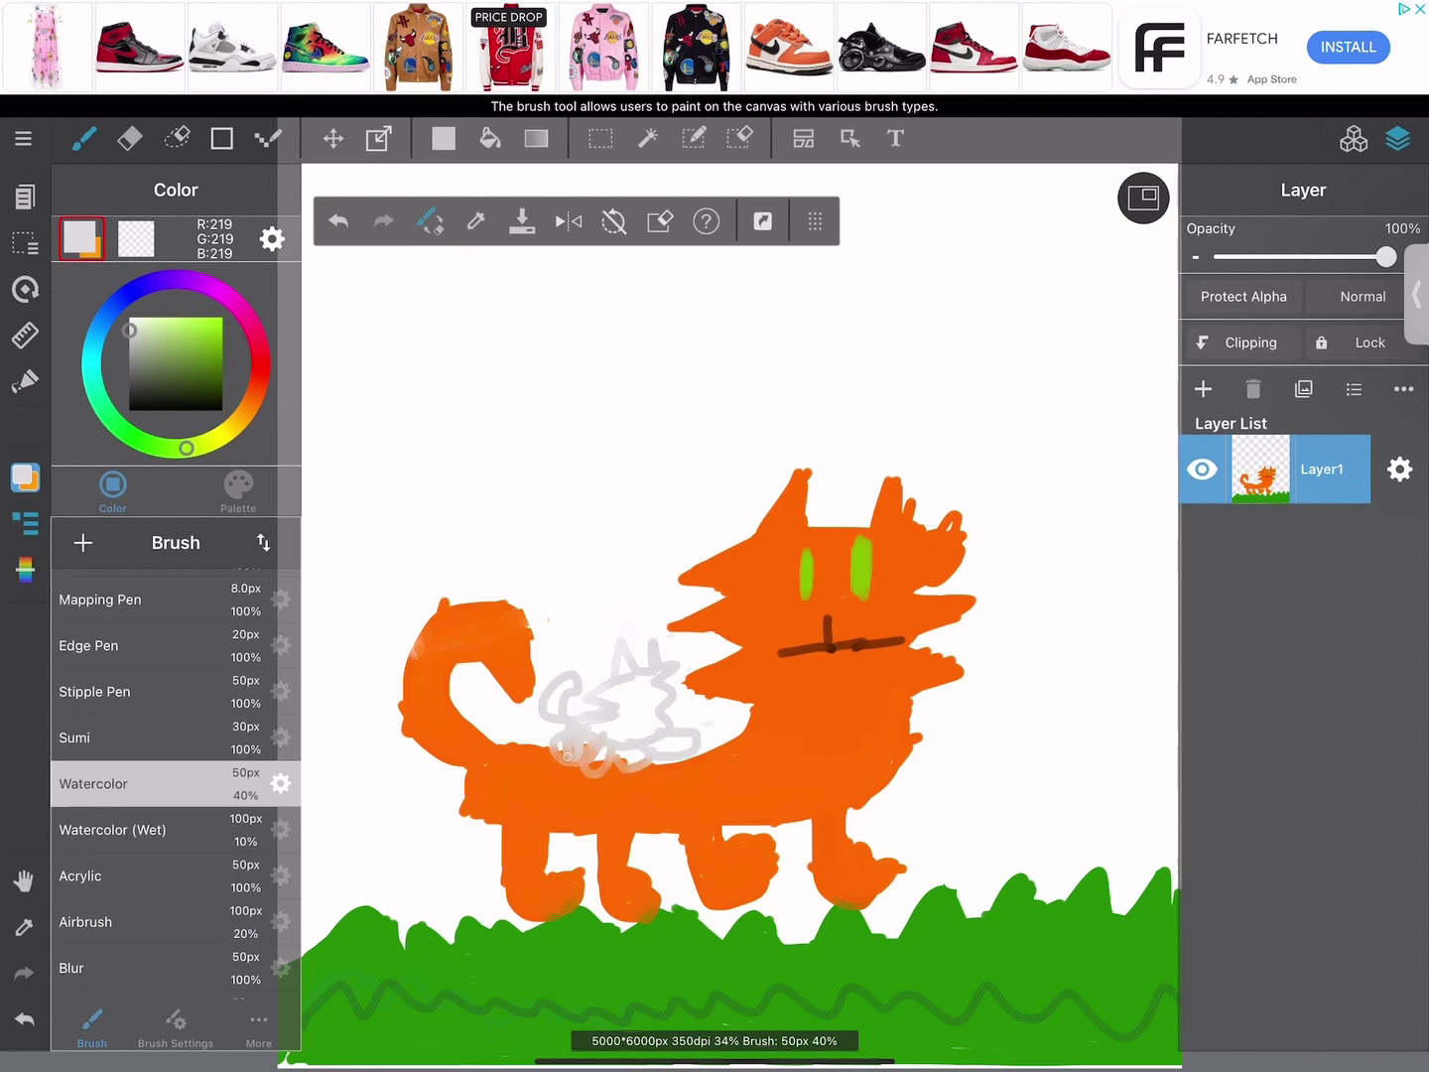
pyautogui.moveTo(568, 756)
pyautogui.mouseDown()
pyautogui.moveTo(635, 762)
pyautogui.moveTo(685, 744)
pyautogui.moveTo(618, 732)
pyautogui.moveTo(641, 706)
pyautogui.moveTo(614, 689)
pyautogui.moveTo(627, 699)
pyautogui.moveTo(626, 653)
pyautogui.moveTo(666, 690)
pyautogui.mouseUp()
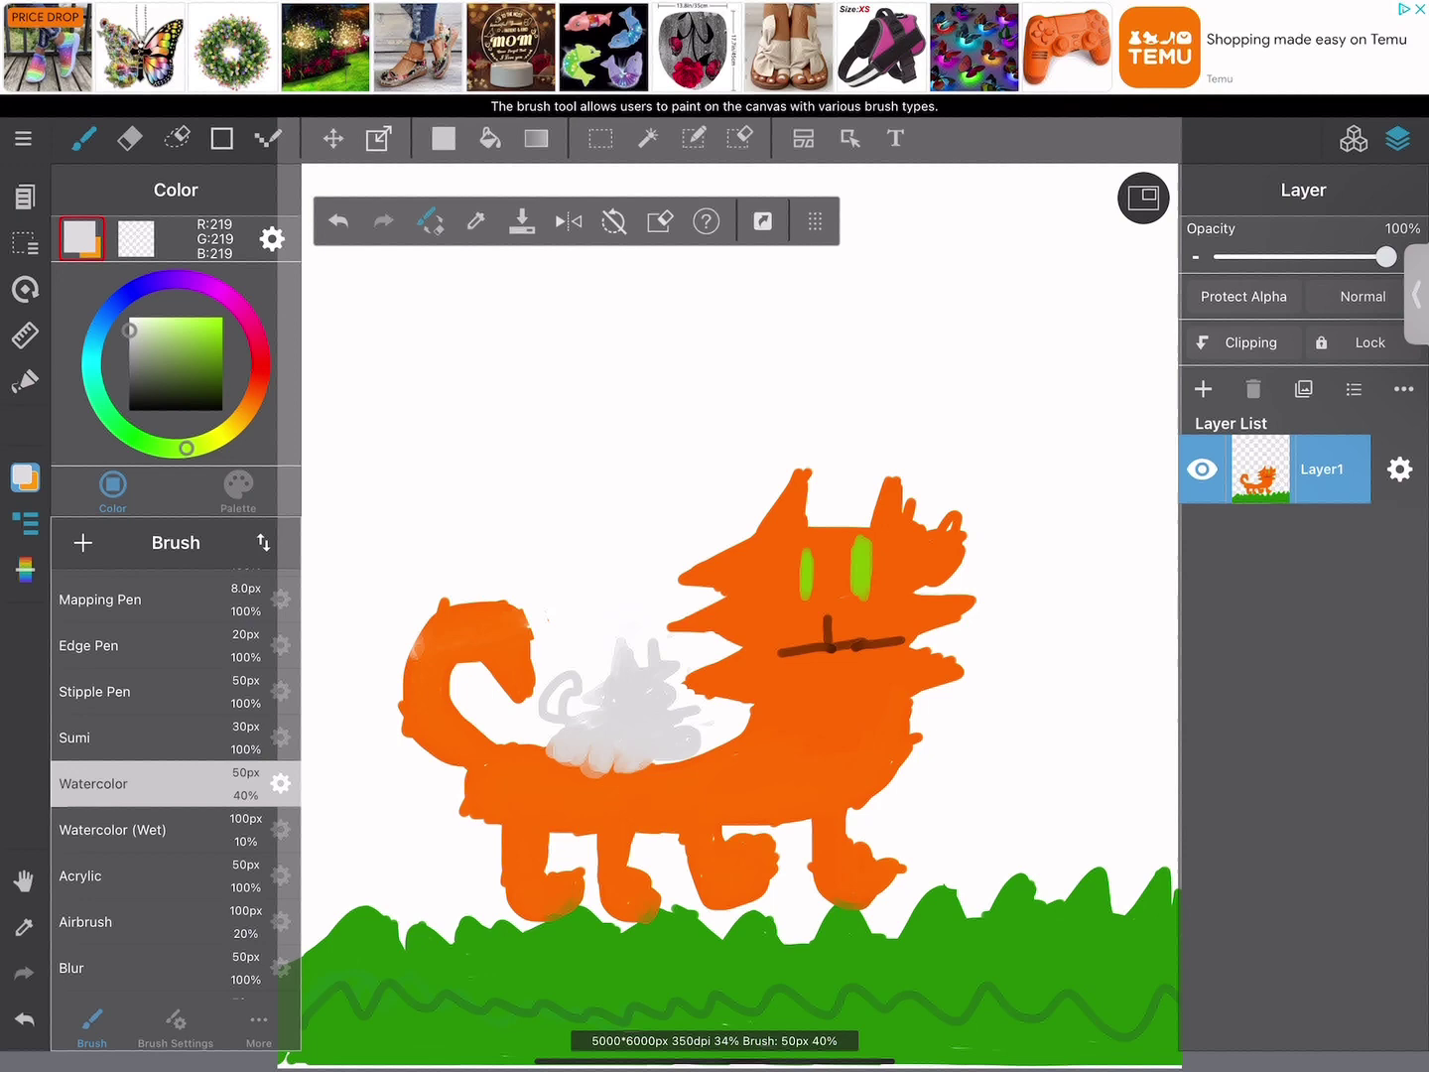
pyautogui.moveTo(571, 685); pyautogui.dragTo(553, 708)
# Dab two blue eyes on the kitten and draw a small black mouth
pyautogui.moveTo(185, 448)
pyautogui.mouseDown()
pyautogui.moveTo(95, 397)
pyautogui.moveTo(120, 298)
pyautogui.mouseUp()
pyautogui.click(214, 317)
pyautogui.click(628, 688)
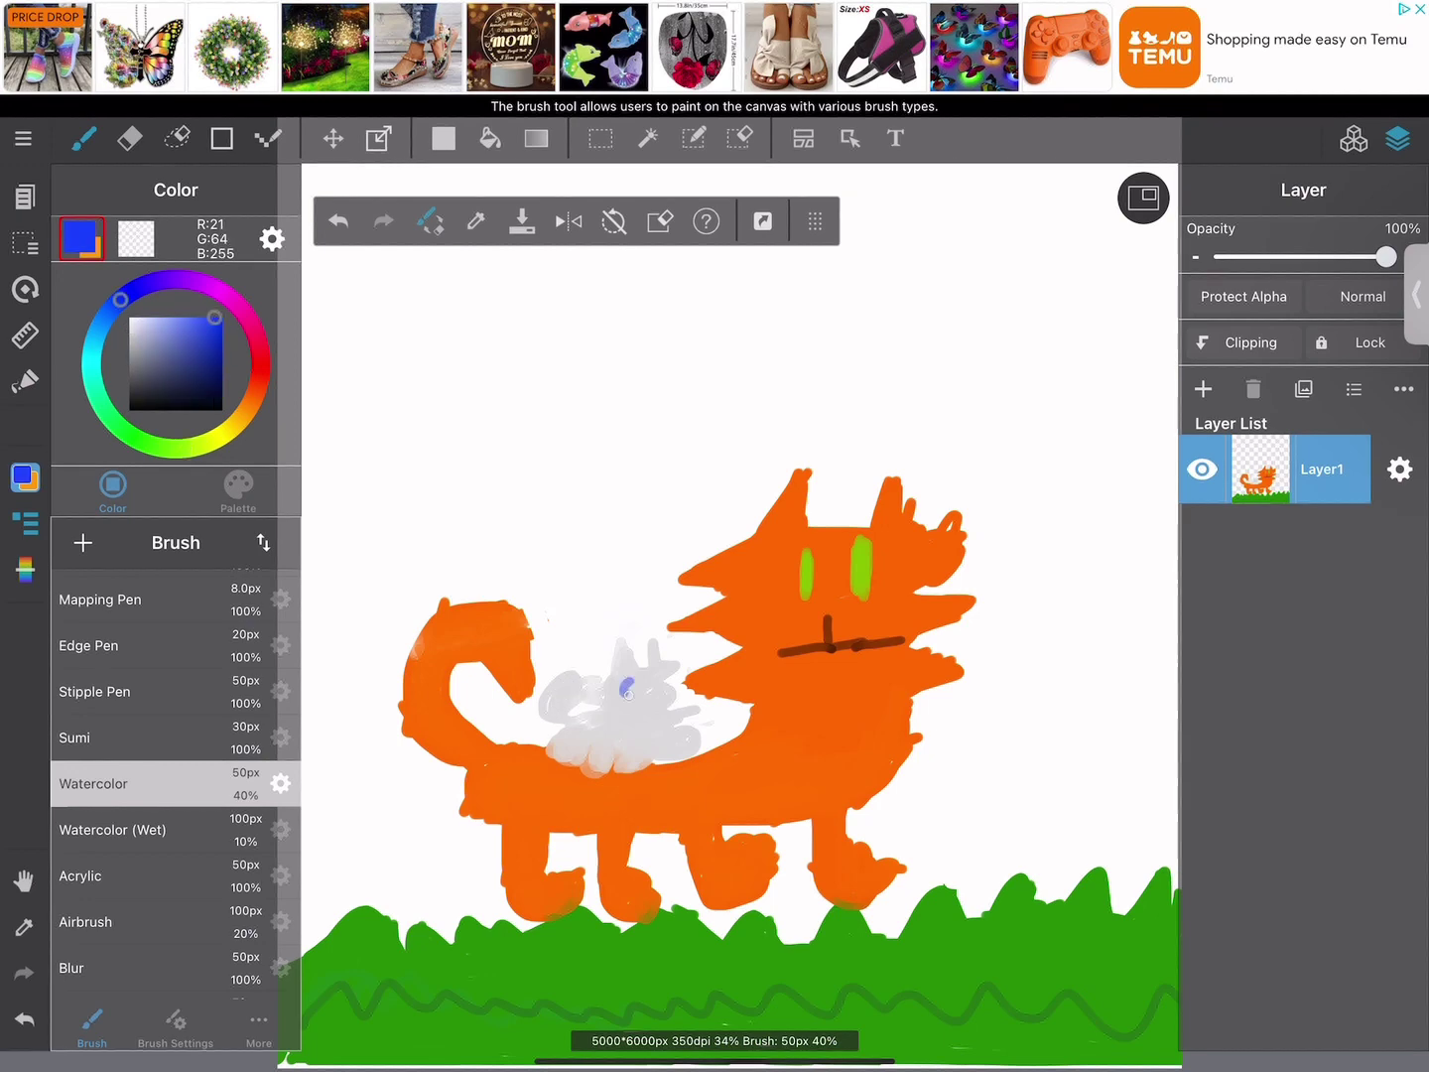
pyautogui.click(657, 687)
pyautogui.click(129, 409)
pyautogui.moveTo(635, 699)
pyautogui.mouseDown()
pyautogui.moveTo(637, 717)
pyautogui.moveTo(614, 719)
pyautogui.moveTo(652, 717)
pyautogui.mouseUp()
# Erase the kitten's mouth with a 13.4px eraser and repaint its face light grey
pyautogui.click(129, 138)
pyautogui.moveTo(137, 609); pyautogui.dragTo(129, 609)
pyautogui.moveTo(626, 720)
pyautogui.mouseDown()
pyautogui.moveTo(670, 696)
pyautogui.moveTo(673, 709)
pyautogui.moveTo(620, 721)
pyautogui.mouseUp()
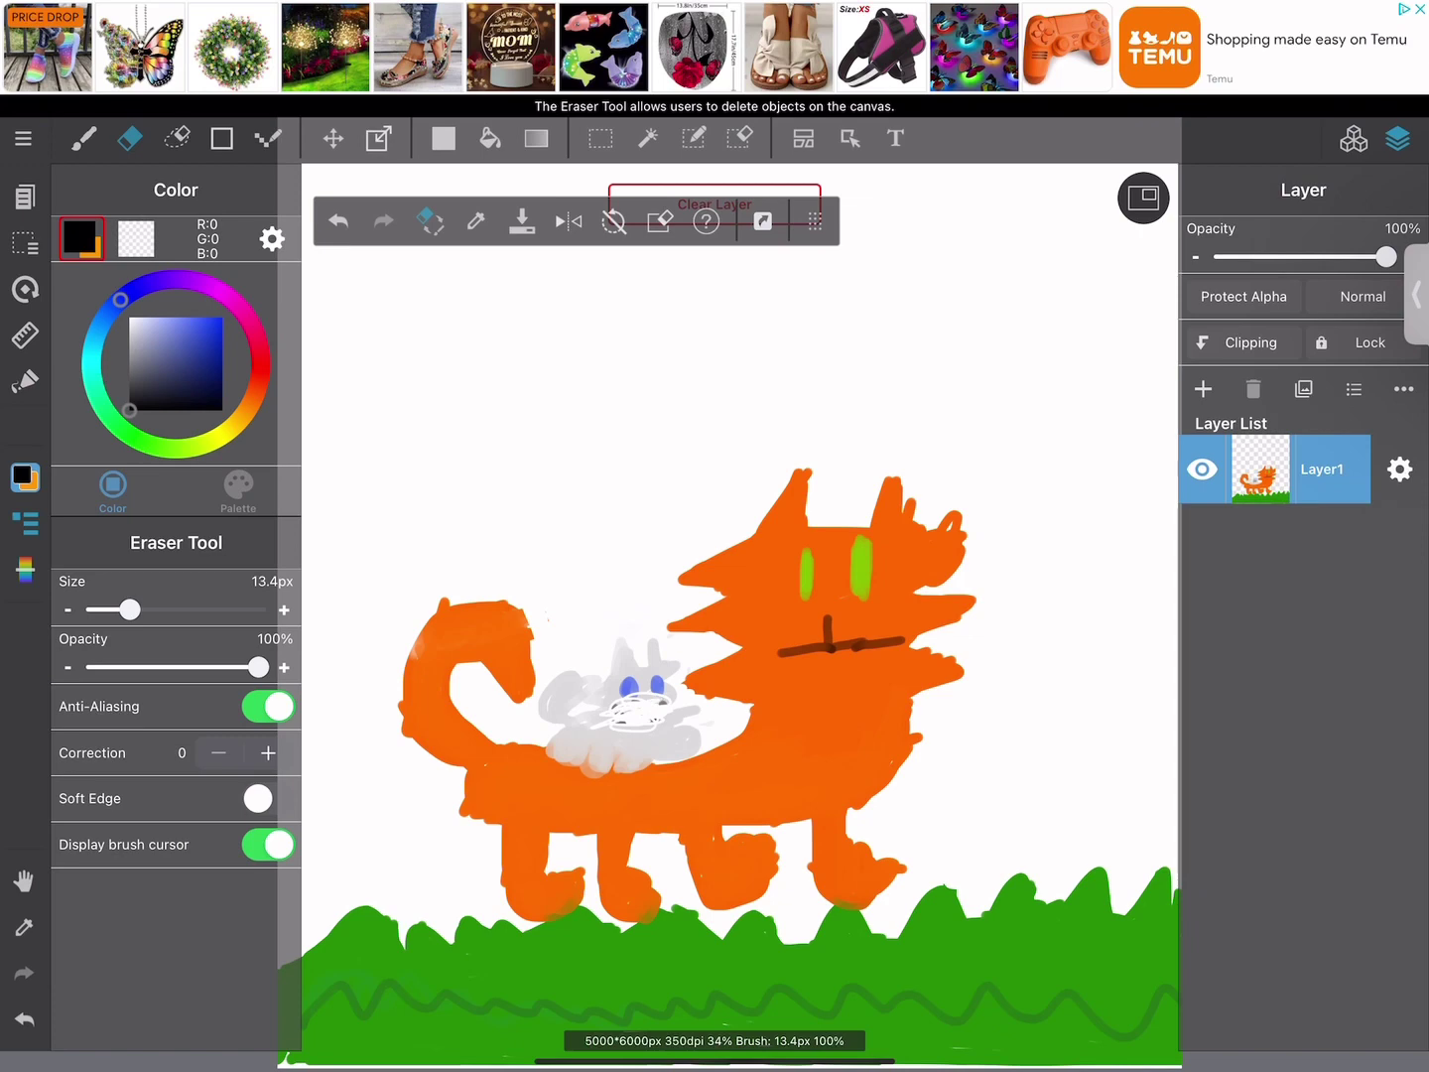
pyautogui.click(83, 138)
pyautogui.moveTo(129, 409); pyautogui.dragTo(129, 332)
pyautogui.moveTo(607, 713); pyautogui.dragTo(663, 707)
pyautogui.moveTo(129, 331); pyautogui.dragTo(129, 327)
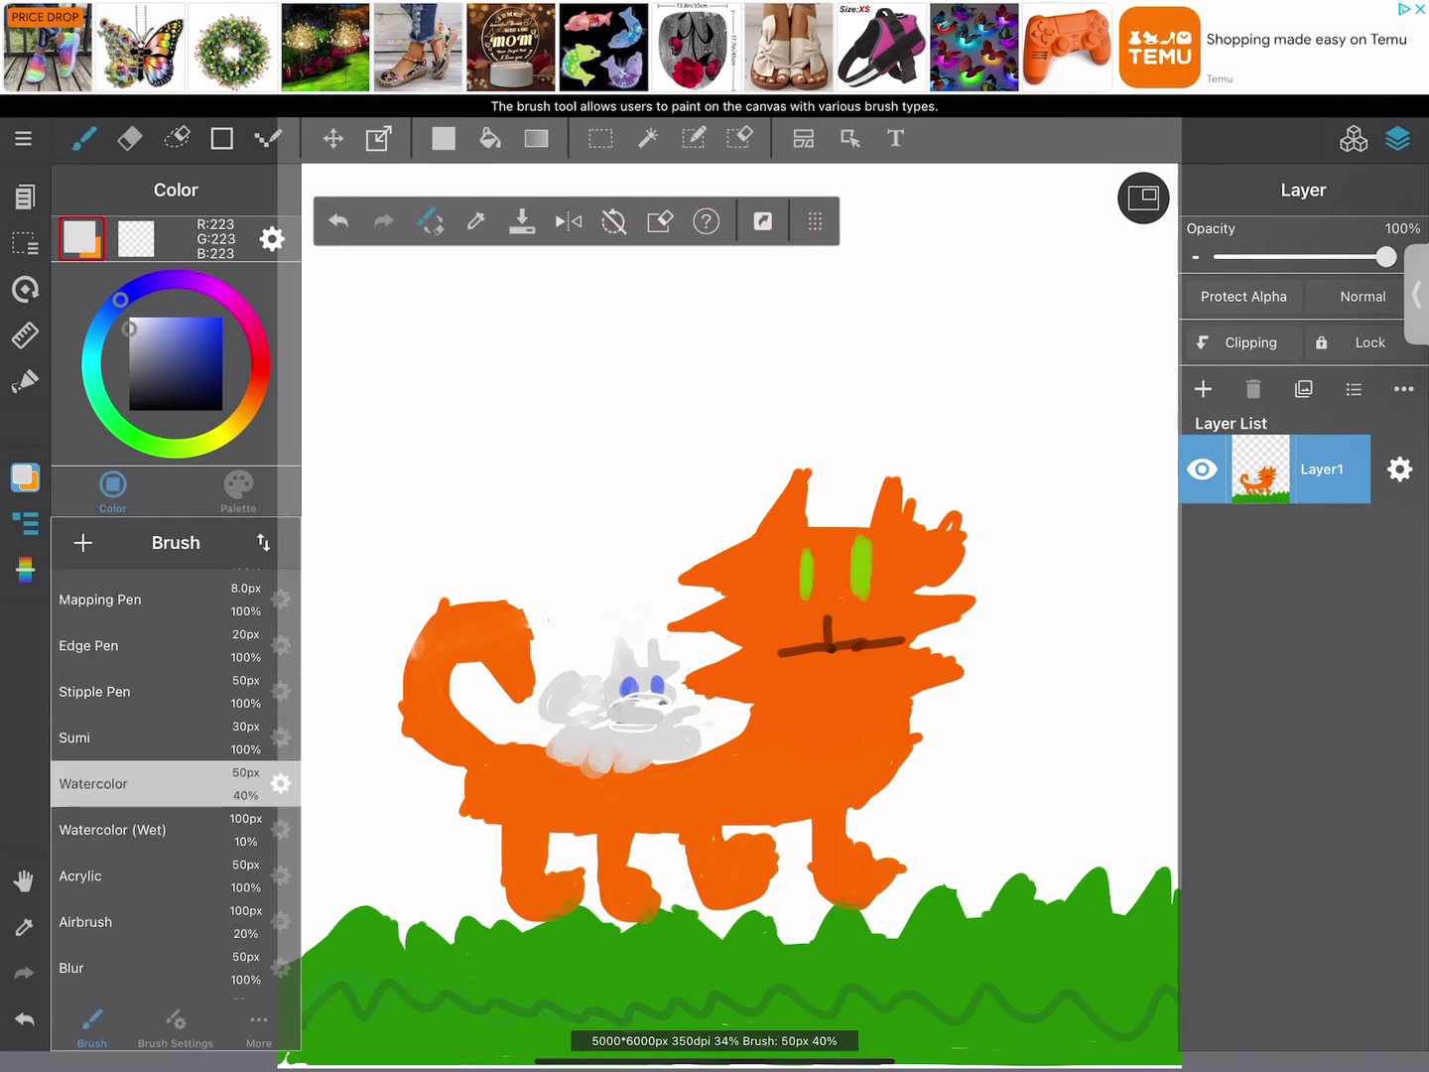
pyautogui.moveTo(652, 717)
pyautogui.mouseDown()
pyautogui.moveTo(683, 704)
pyautogui.moveTo(665, 675)
pyautogui.moveTo(643, 699)
pyautogui.moveTo(668, 701)
pyautogui.moveTo(683, 665)
pyautogui.moveTo(608, 747)
pyautogui.mouseUp()
# Fill more of the kitten's body with light grey
pyautogui.click(223, 317)
pyautogui.click(129, 138)
pyautogui.click(83, 138)
pyautogui.moveTo(685, 688); pyautogui.dragTo(689, 701)
# Paint the kitten's two blue eyes and dot a near-black nose
pyautogui.click(25, 523)
pyautogui.moveTo(213, 343); pyautogui.dragTo(211, 328)
pyautogui.moveTo(635, 695)
pyautogui.mouseDown()
pyautogui.moveTo(635, 661)
pyautogui.moveTo(659, 692)
pyautogui.moveTo(659, 654)
pyautogui.mouseUp()
pyautogui.click(130, 401)
pyautogui.click(129, 395)
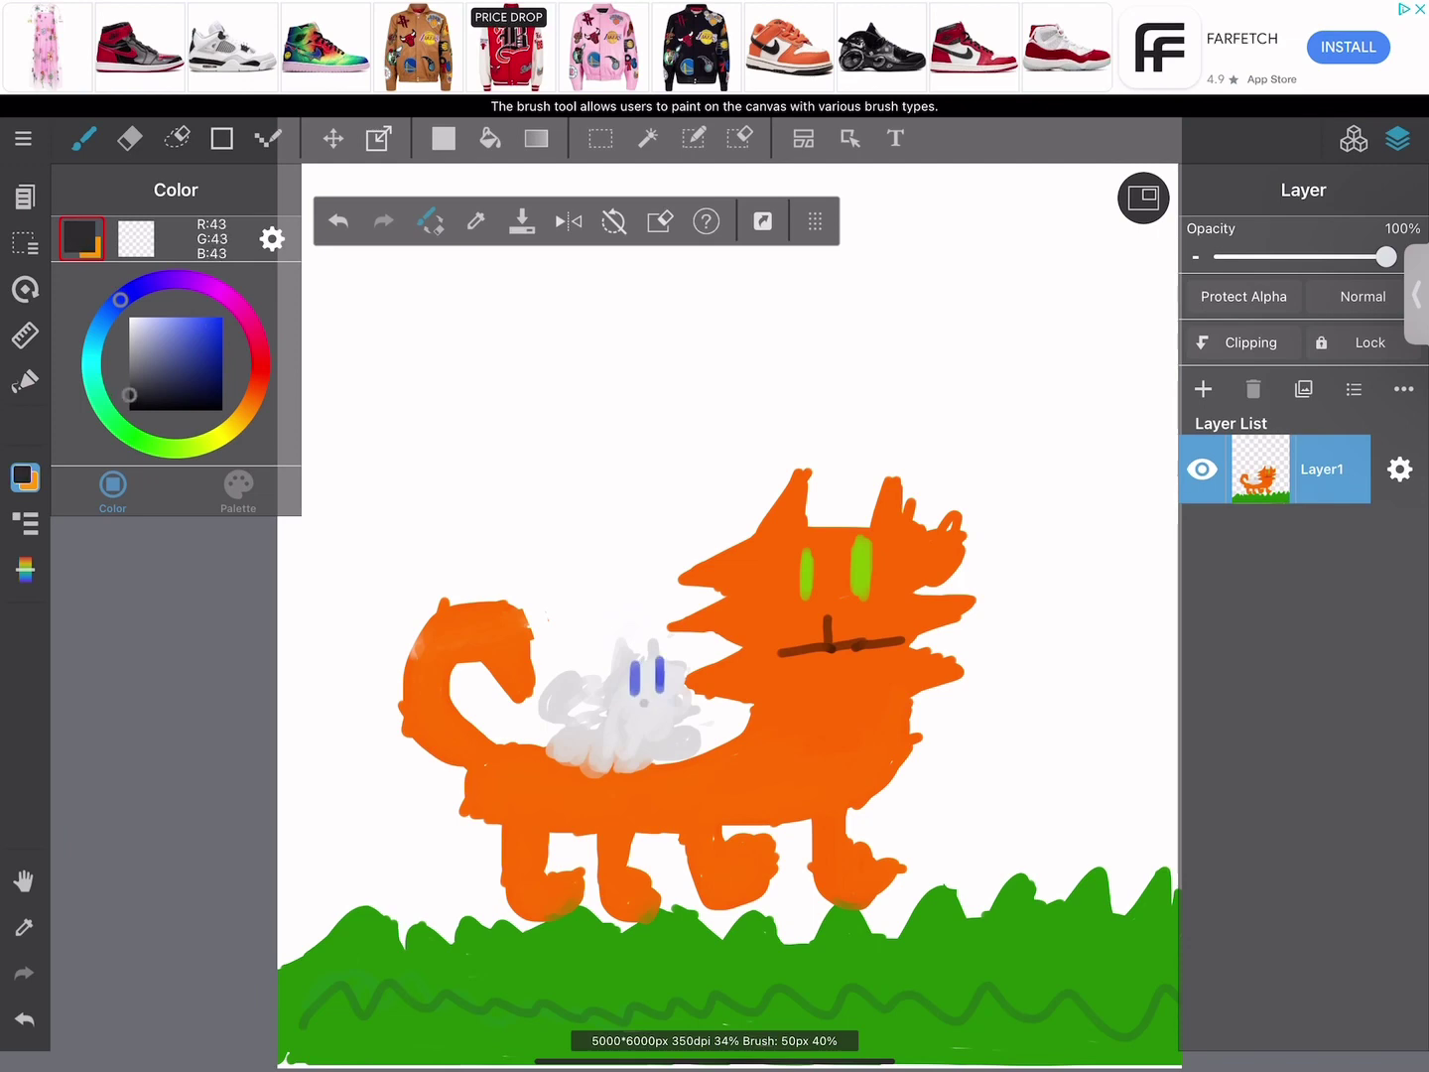
pyautogui.click(646, 704)
# Erase around the kitten's nose, paint white there, and redraw a dark nose mark
pyautogui.click(130, 138)
pyautogui.moveTo(655, 719); pyautogui.dragTo(616, 725)
pyautogui.click(83, 138)
pyautogui.moveTo(129, 395); pyautogui.dragTo(129, 325)
pyautogui.moveTo(625, 725)
pyautogui.mouseDown()
pyautogui.moveTo(645, 722)
pyautogui.moveTo(651, 692)
pyautogui.mouseUp()
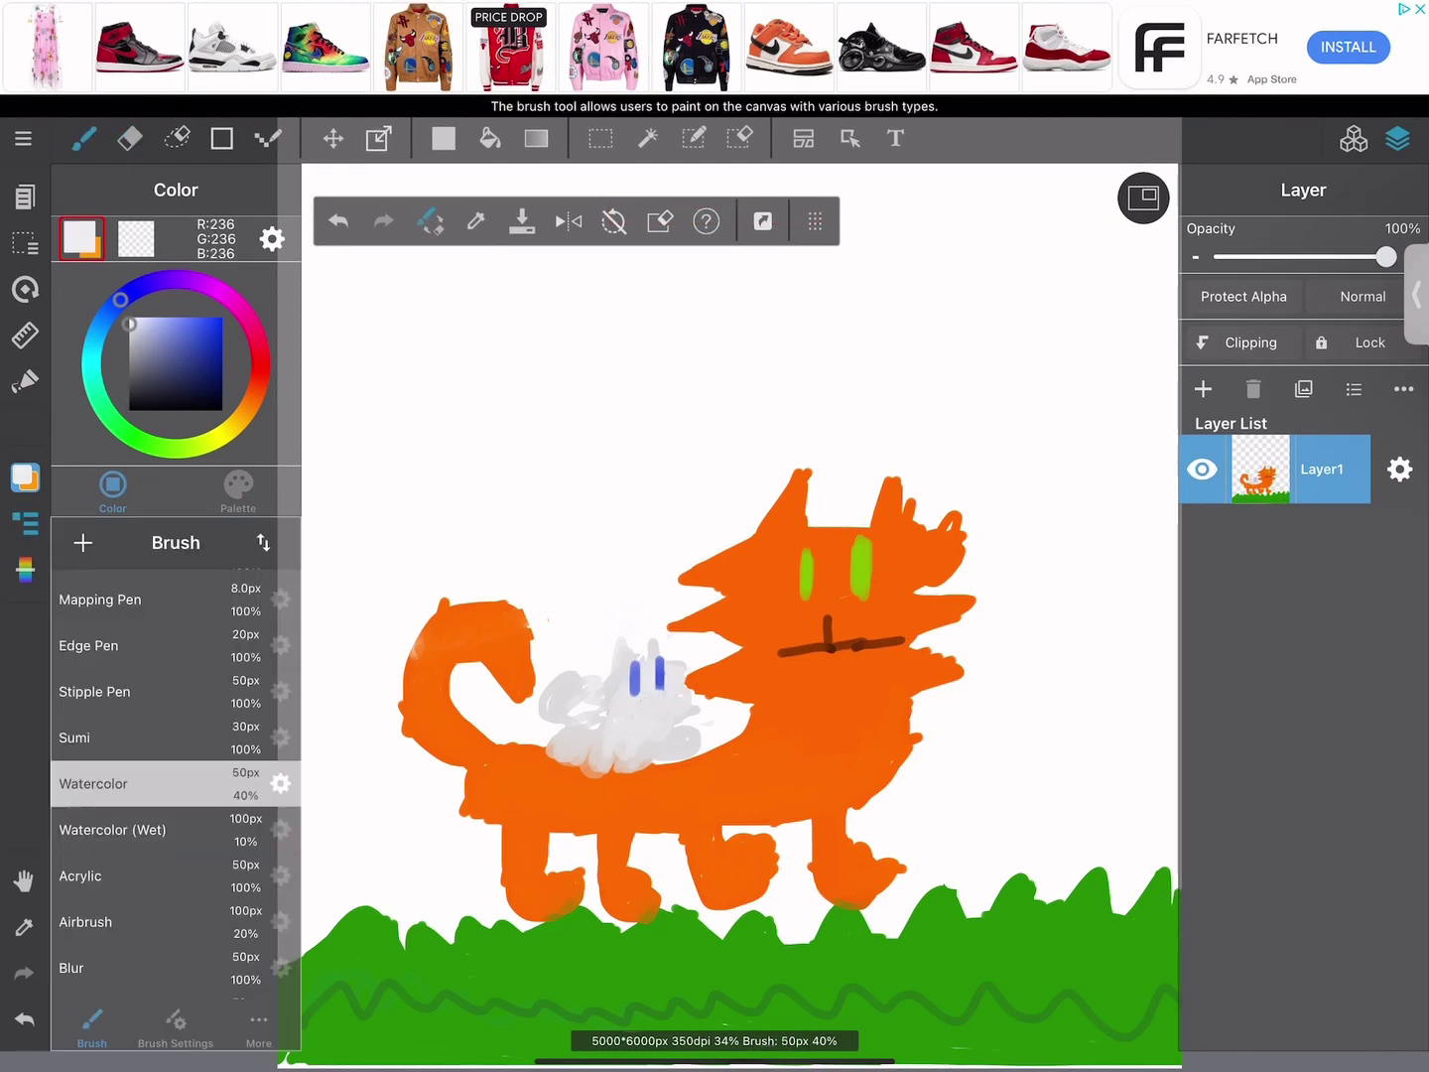
pyautogui.moveTo(129, 324); pyautogui.dragTo(130, 410)
pyautogui.moveTo(647, 700)
pyautogui.mouseDown()
pyautogui.moveTo(660, 717)
pyautogui.moveTo(636, 722)
pyautogui.moveTo(675, 716)
pyautogui.moveTo(660, 721)
pyautogui.moveTo(788, 608)
pyautogui.mouseUp()
# Erase the excess dark mouth mark on the kitten and reselect black
pyautogui.click(129, 138)
pyautogui.hotkey('ctrl', 'z')
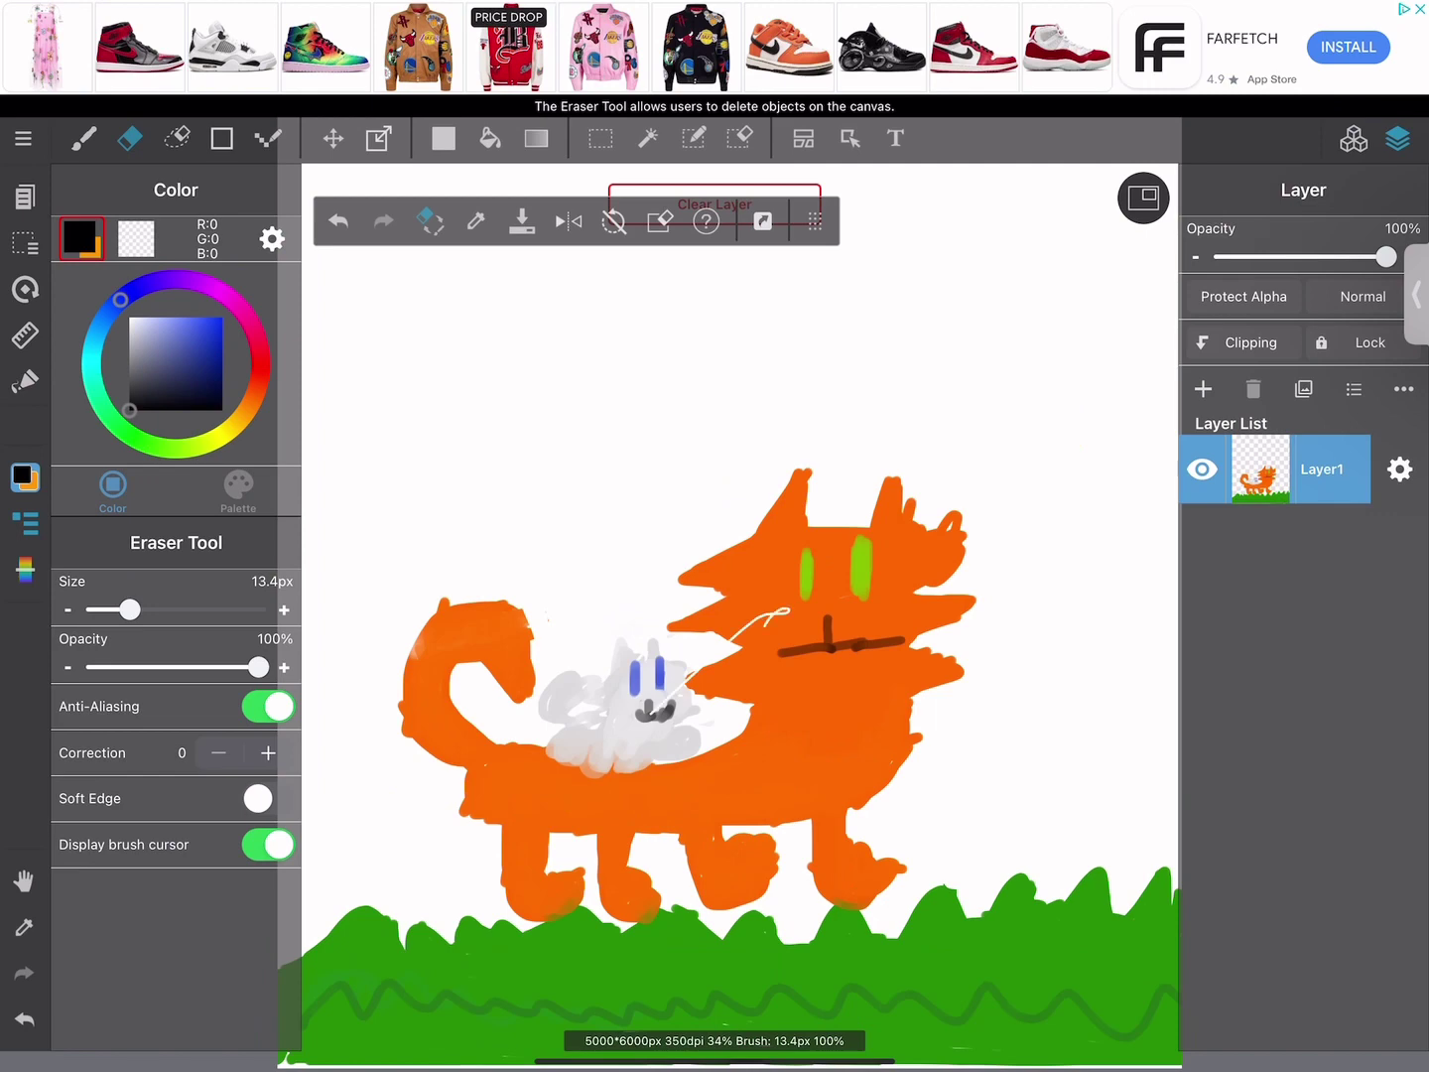
pyautogui.moveTo(641, 713); pyautogui.dragTo(681, 702)
pyautogui.moveTo(665, 721)
pyautogui.mouseDown()
pyautogui.moveTo(685, 697)
pyautogui.moveTo(680, 716)
pyautogui.moveTo(642, 725)
pyautogui.mouseUp()
pyautogui.click(83, 138)
pyautogui.click(129, 409)
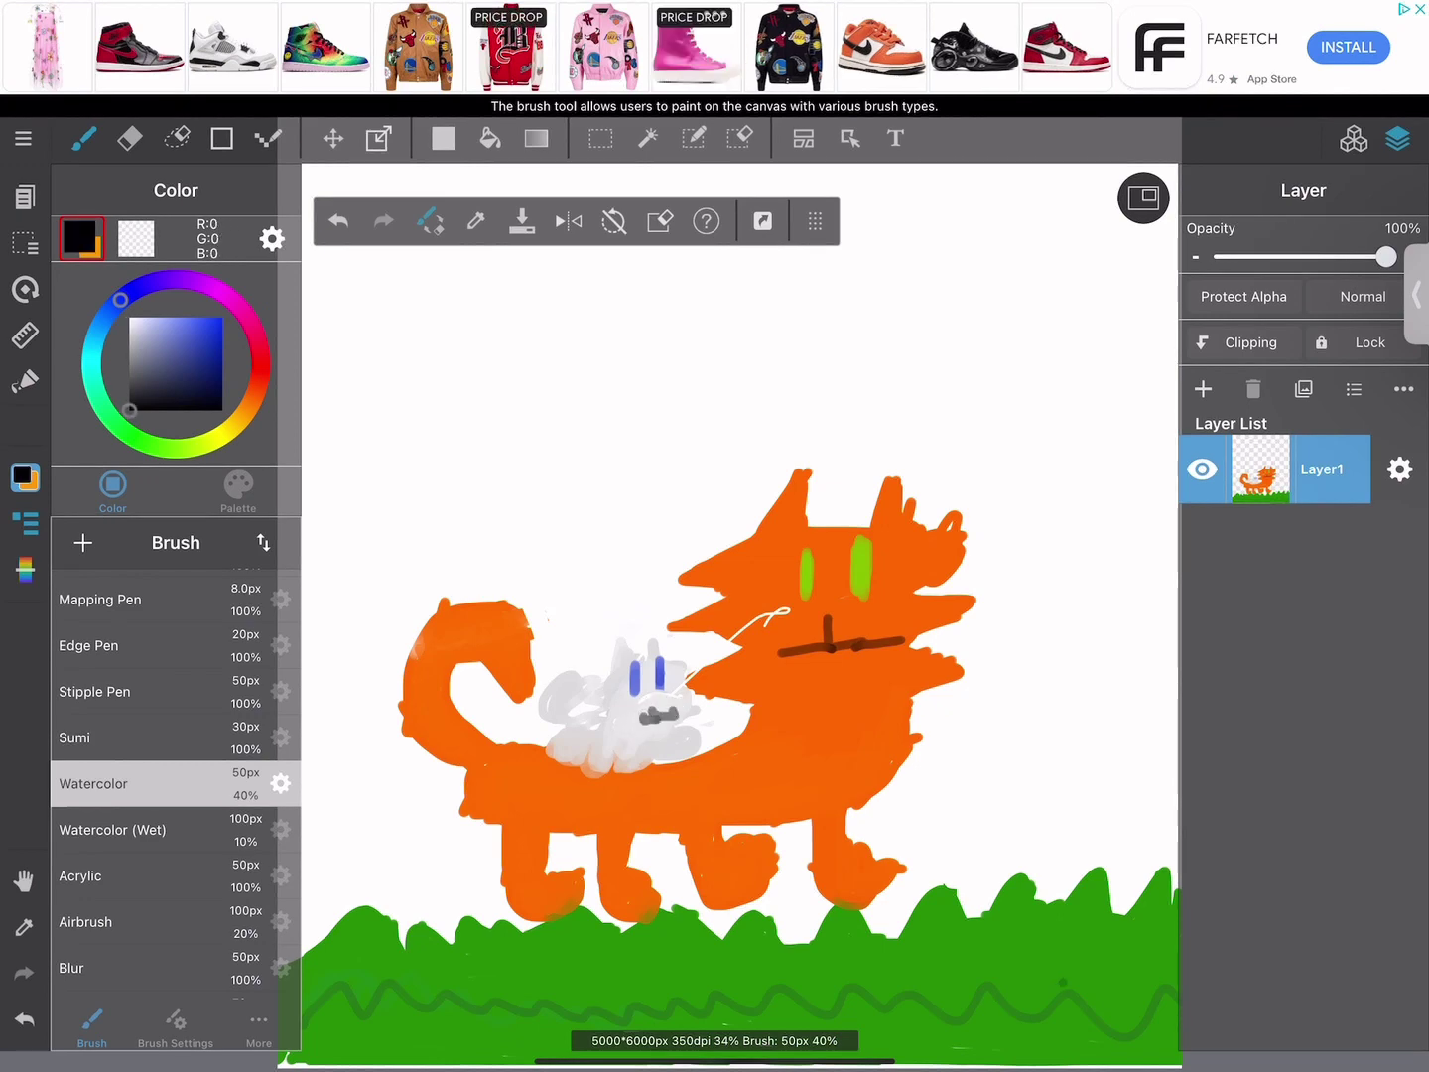
# Paint orange over the stray line on the cat's face, erase leftovers, and reselect black
pyautogui.click(25, 523)
pyautogui.click(248, 407)
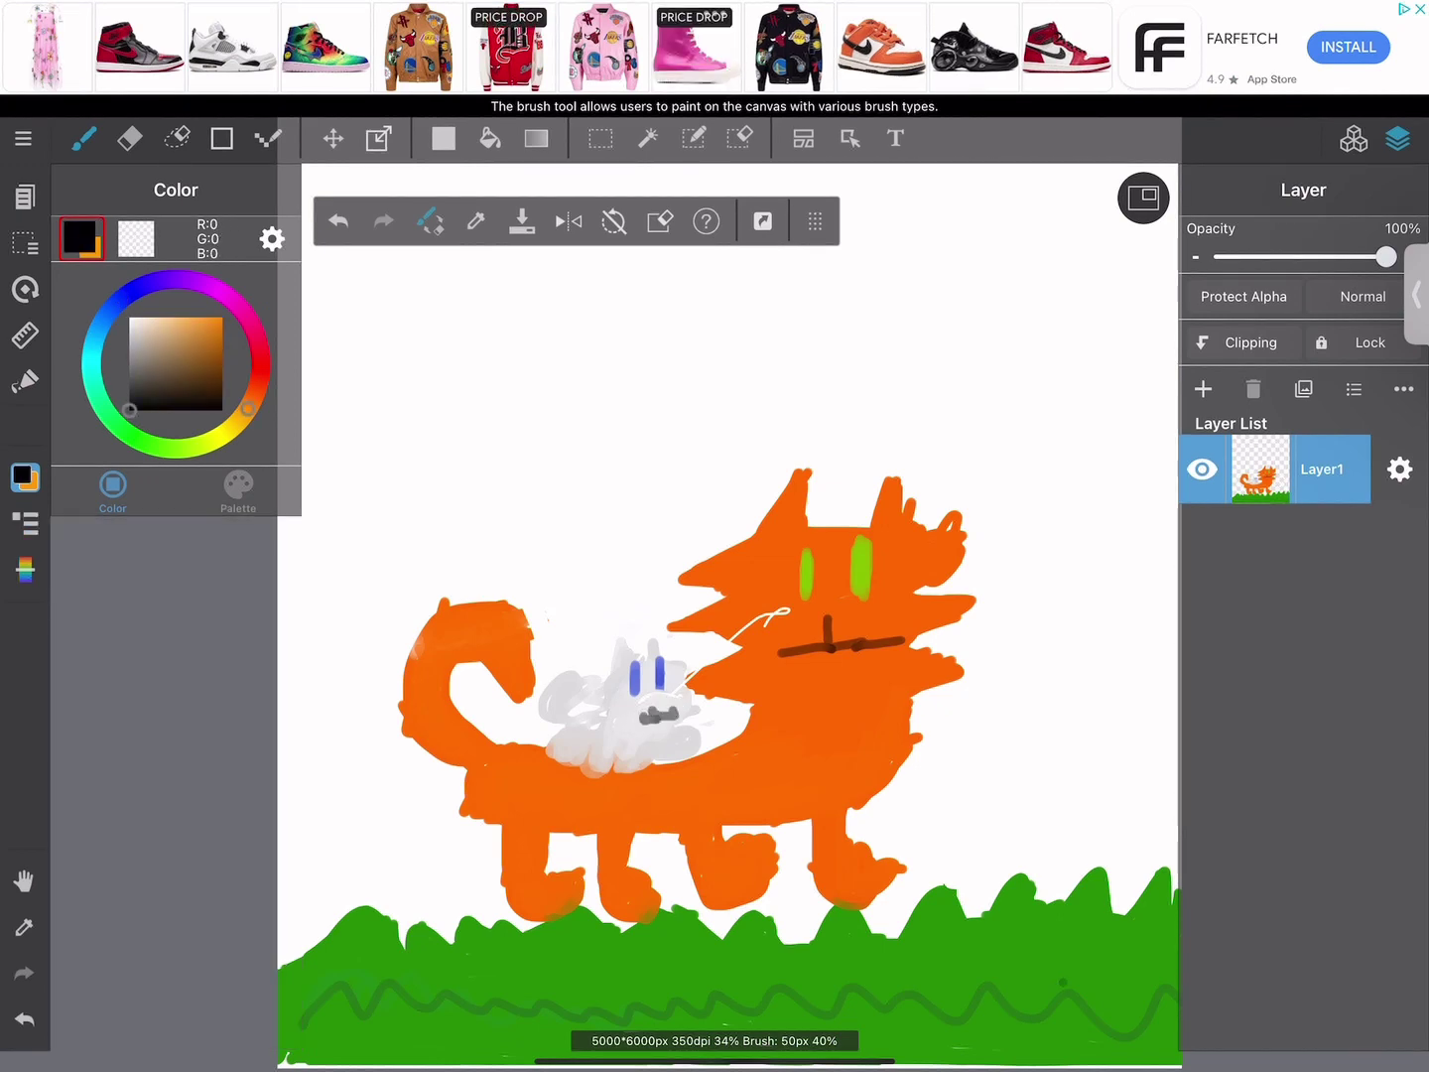
pyautogui.click(222, 318)
pyautogui.moveTo(782, 609)
pyautogui.mouseDown()
pyautogui.moveTo(743, 640)
pyautogui.moveTo(800, 603)
pyautogui.mouseUp()
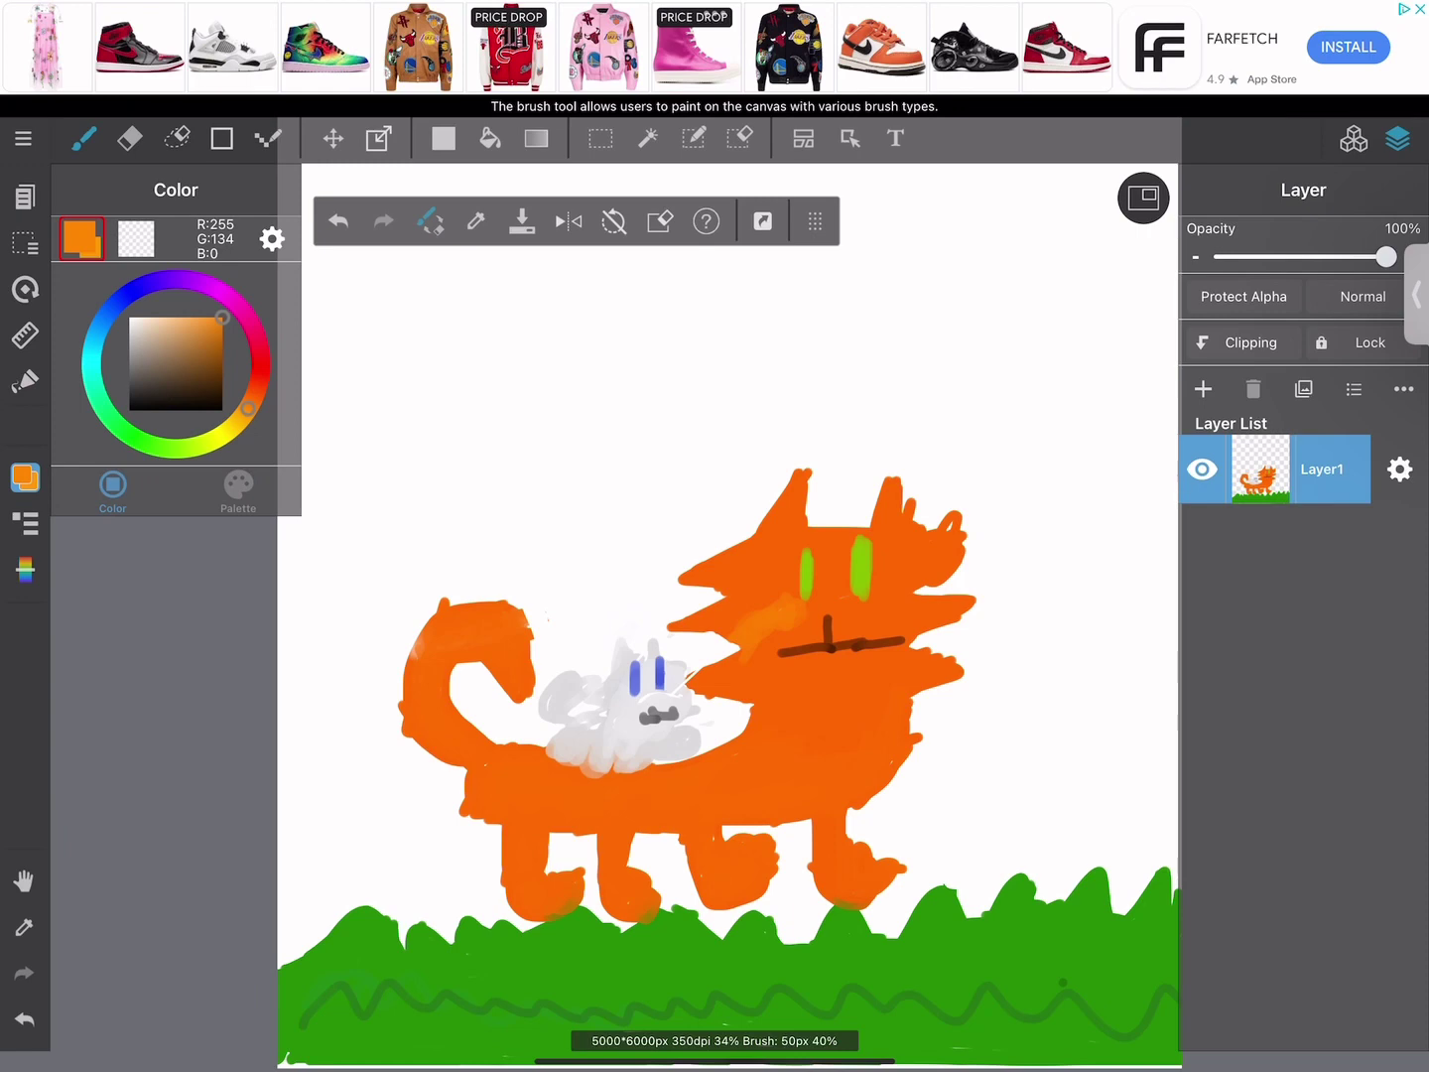
pyautogui.click(129, 138)
pyautogui.moveTo(898, 635)
pyautogui.mouseDown()
pyautogui.moveTo(761, 643)
pyautogui.moveTo(866, 614)
pyautogui.moveTo(841, 605)
pyautogui.moveTo(853, 630)
pyautogui.moveTo(914, 645)
pyautogui.mouseUp()
pyautogui.click(83, 138)
pyautogui.moveTo(779, 655)
pyautogui.mouseDown()
pyautogui.moveTo(846, 624)
pyautogui.moveTo(764, 647)
pyautogui.moveTo(826, 645)
pyautogui.moveTo(794, 649)
pyautogui.mouseUp()
pyautogui.click(130, 408)
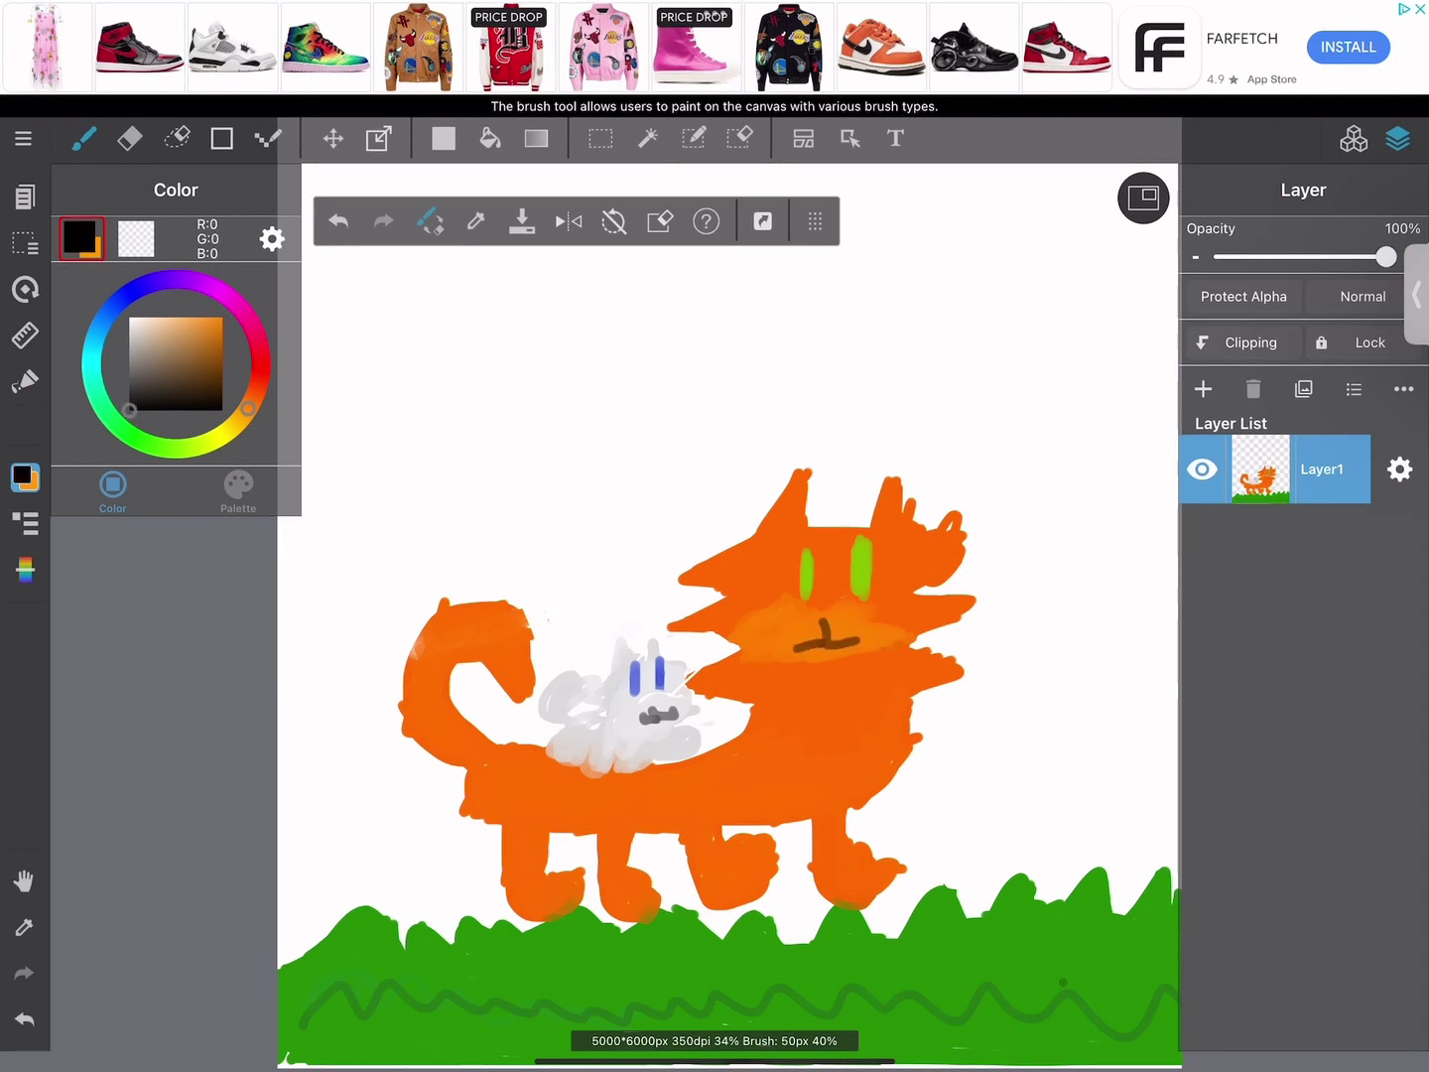